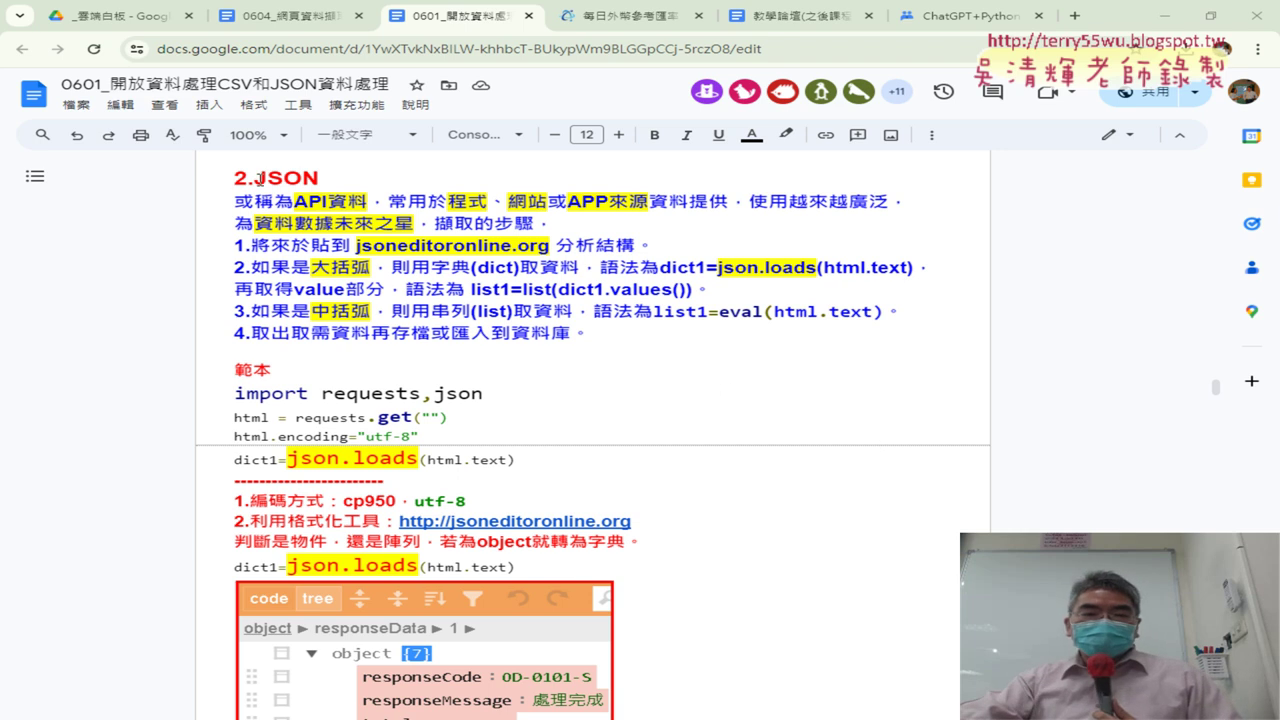
- Highlight the JSON section heading and the term API資料 in its first line
{"action": "left_click_drag", "start_coordinate": [257, 176], "coordinate": [320, 177]}
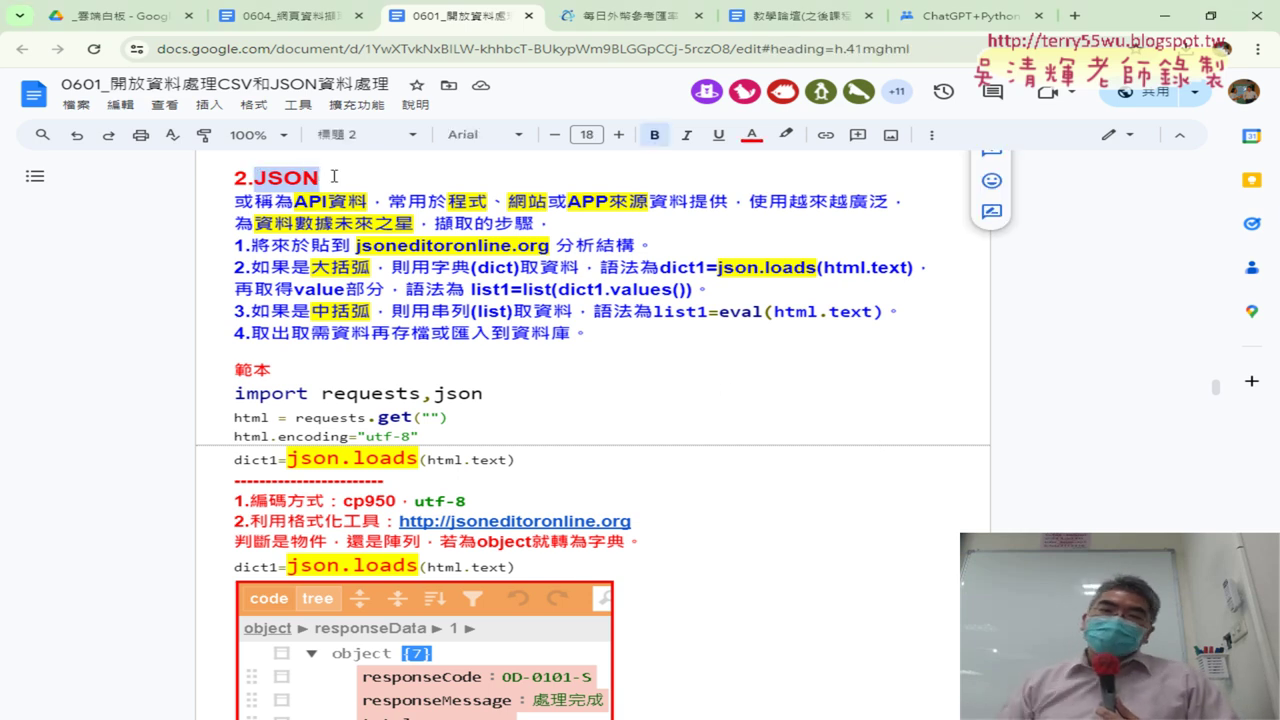
{"action": "left_click", "coordinate": [265, 178]}
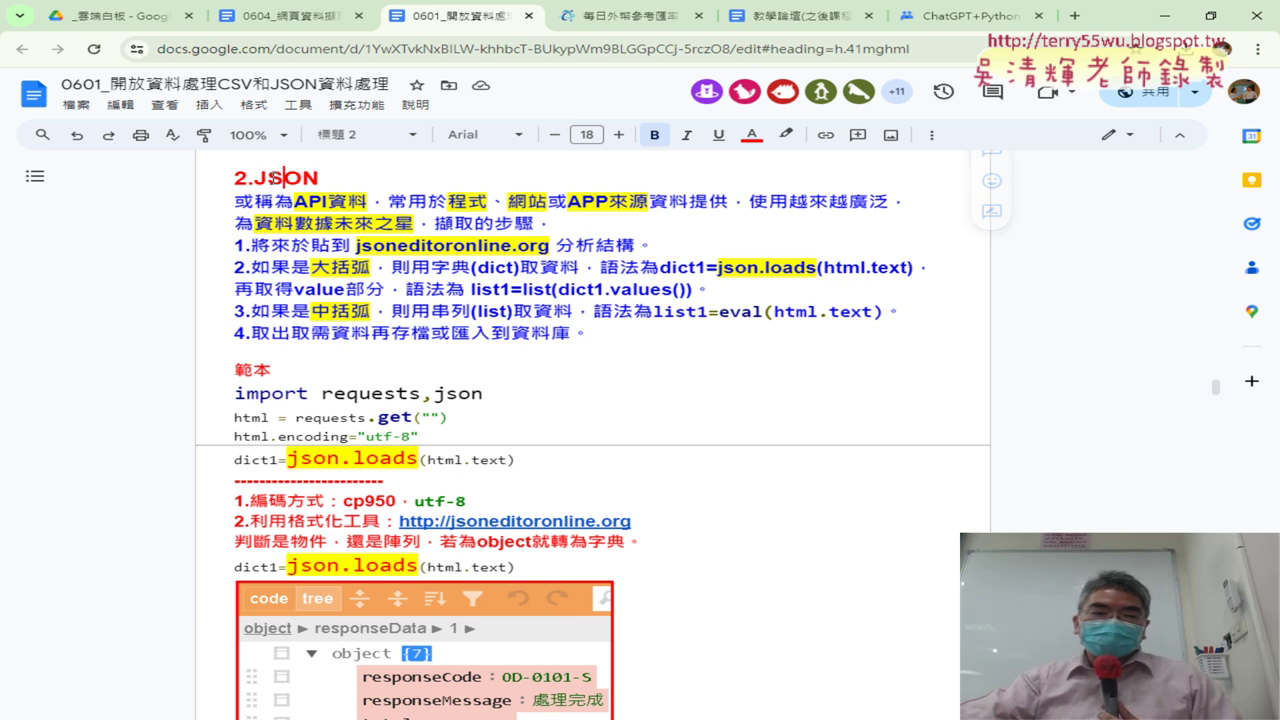
{"action": "left_click_drag", "start_coordinate": [265, 178], "coordinate": [254, 178]}
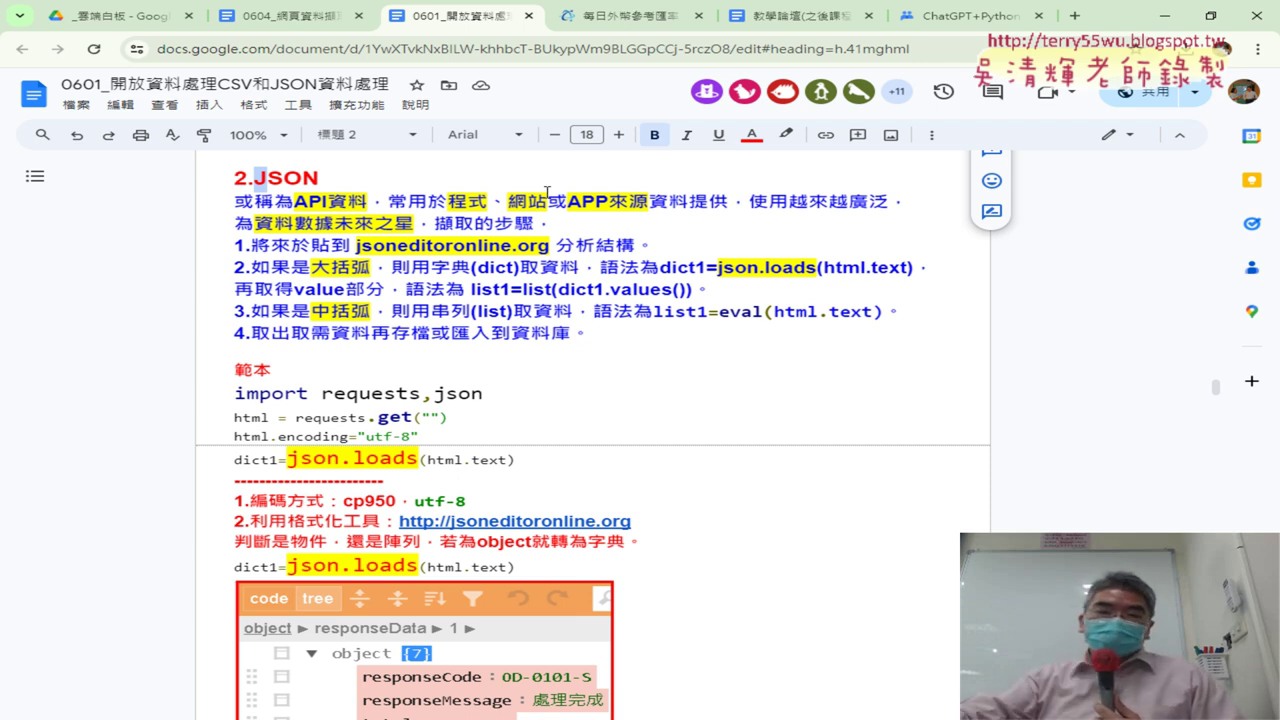
{"action": "double_click", "coordinate": [301, 198]}
{"action": "left_click_drag", "start_coordinate": [346, 201], "coordinate": [370, 201]}
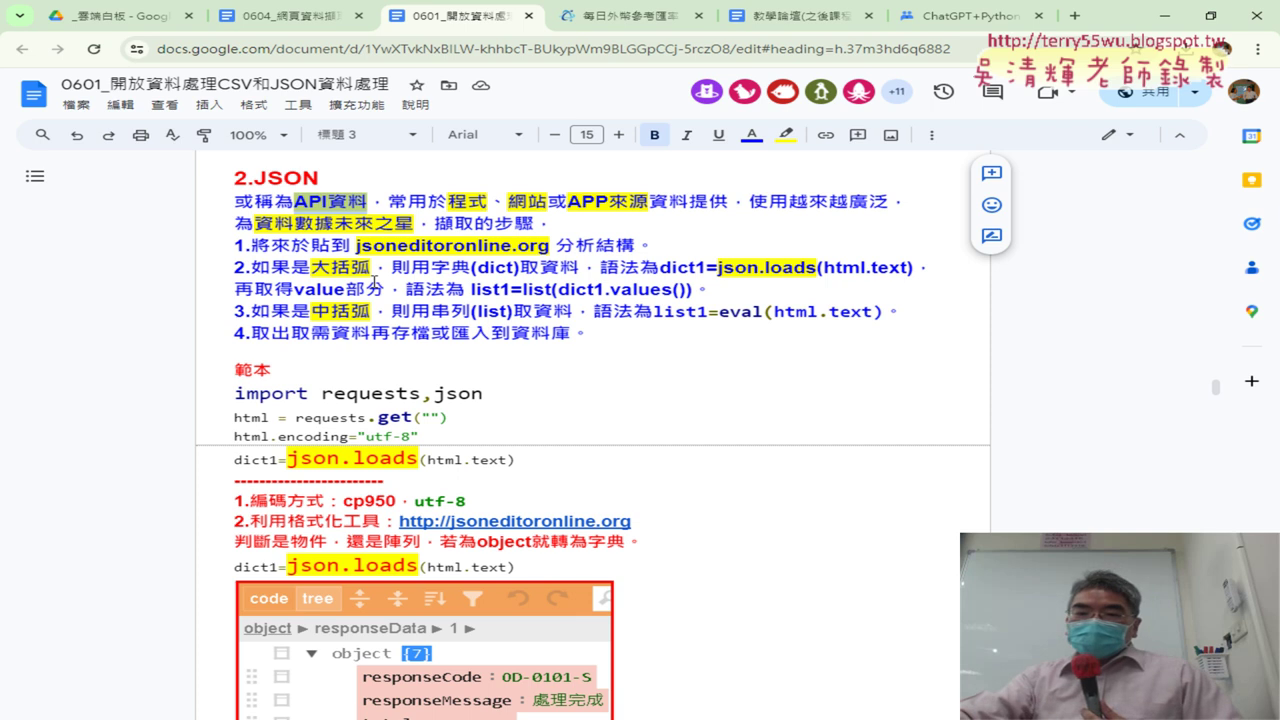
- Scroll down to the 熟悉串列與字典 table and select 字典 in its heading
{"action": "scroll", "coordinate": [696, 286], "scroll_direction": "down", "scroll_amount": 3}
{"action": "scroll", "coordinate": [711, 287], "scroll_direction": "up", "scroll_amount": 1}
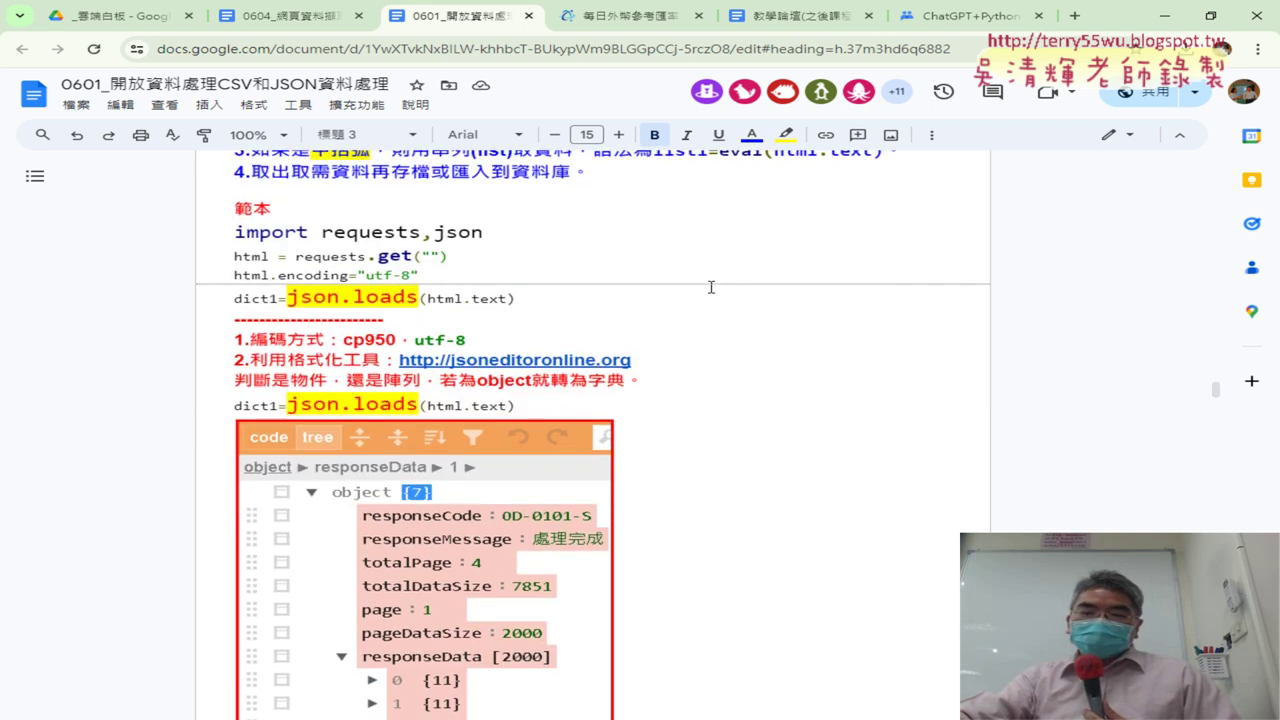
{"action": "scroll", "coordinate": [711, 287], "scroll_direction": "down", "scroll_amount": 5}
{"action": "scroll", "coordinate": [711, 287], "scroll_direction": "down", "scroll_amount": 4}
{"action": "scroll", "coordinate": [711, 287], "scroll_direction": "down", "scroll_amount": 1}
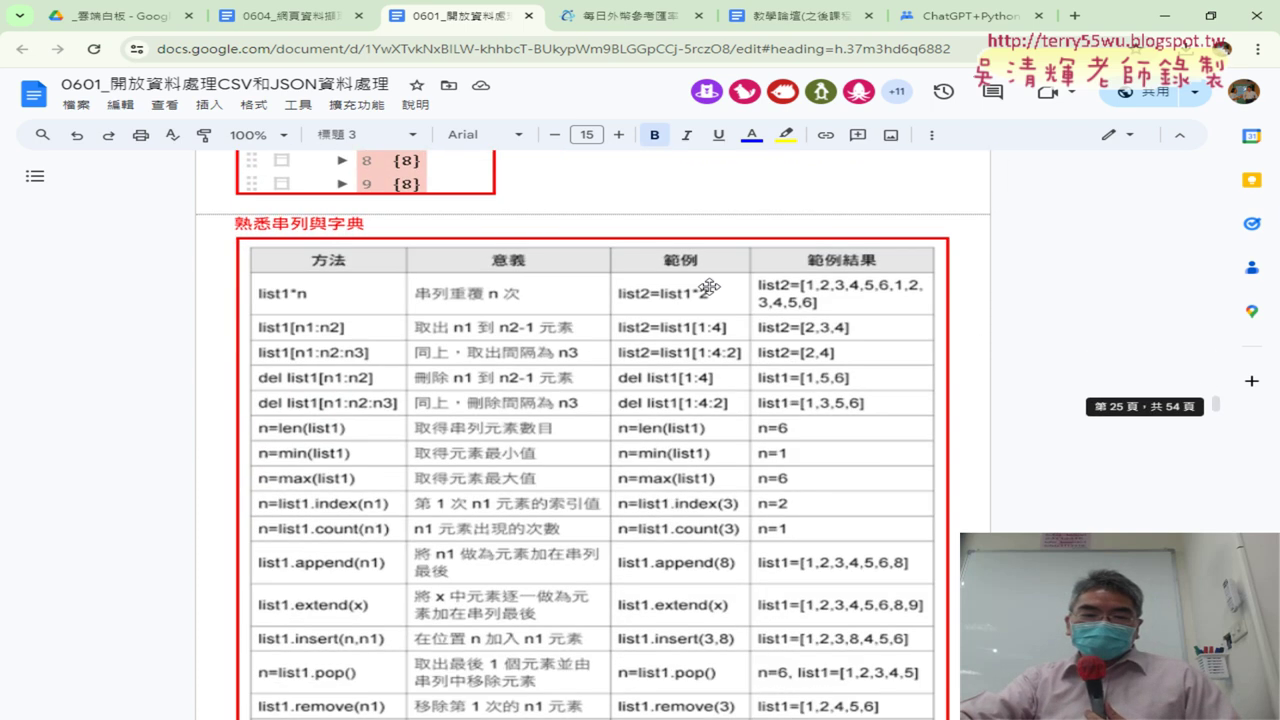
{"action": "double_click", "coordinate": [338, 224]}
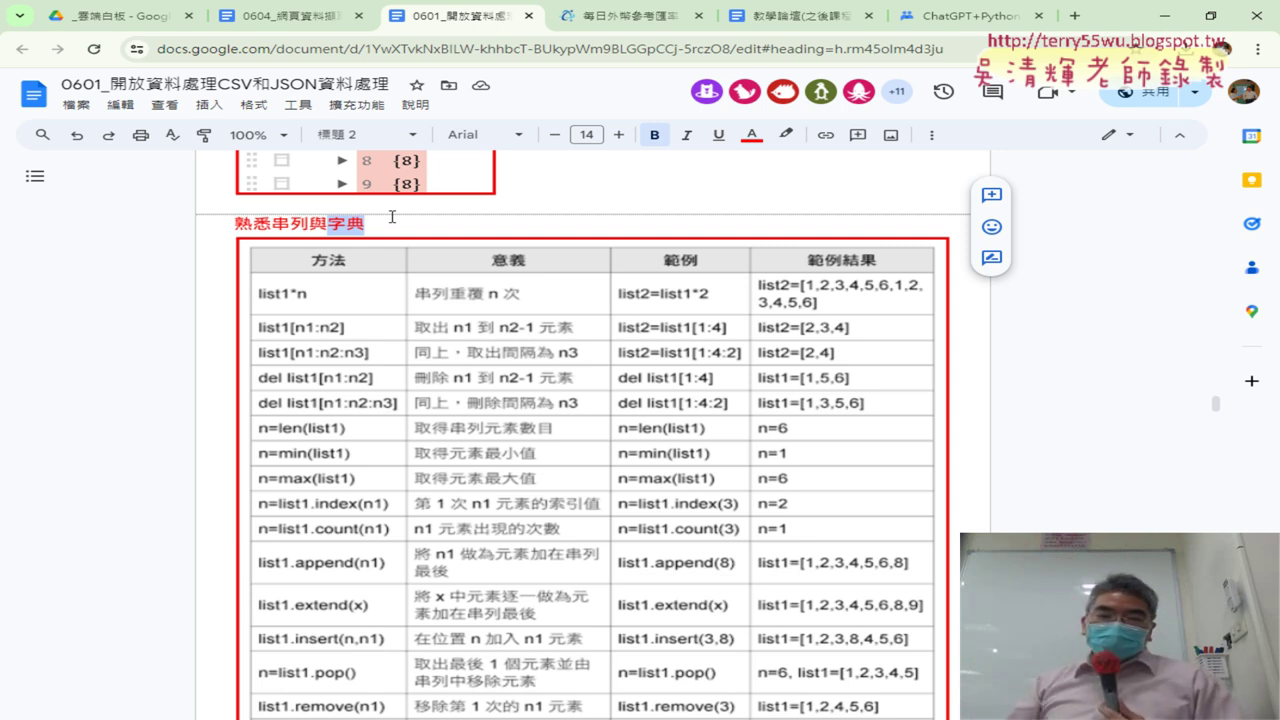
{"action": "scroll", "coordinate": [587, 233], "scroll_direction": "down", "scroll_amount": 3}
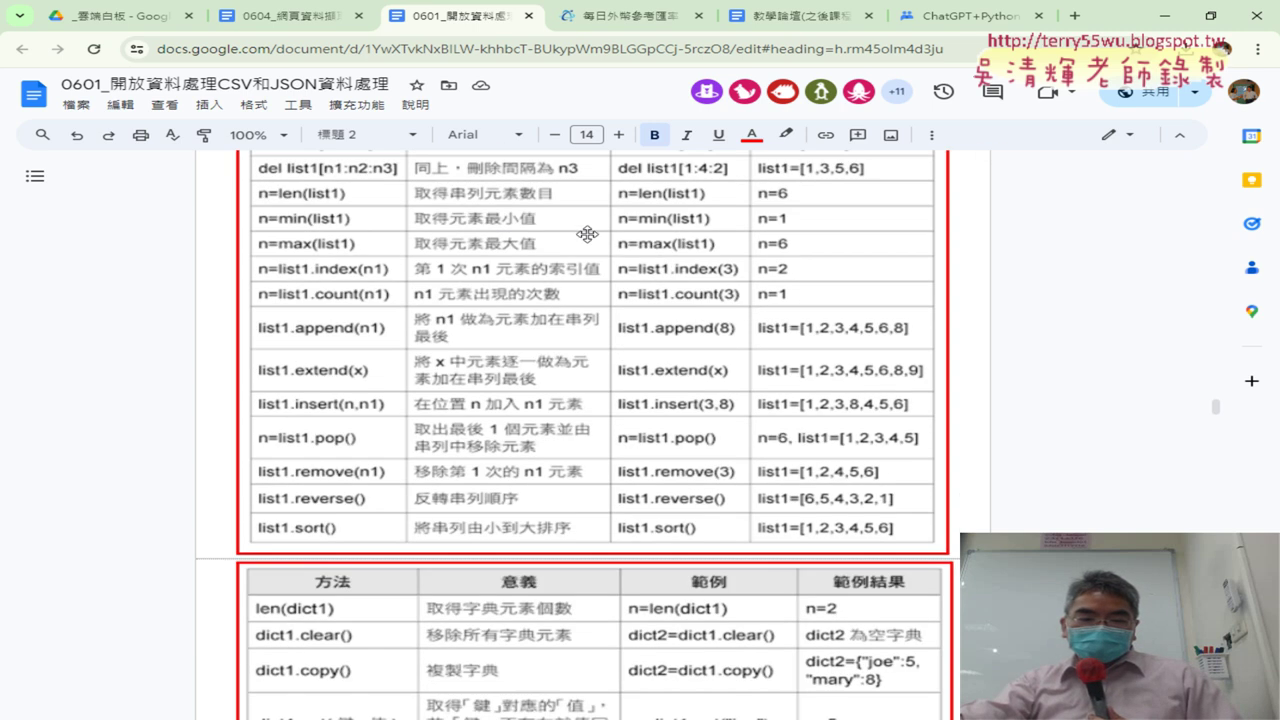
{"action": "scroll", "coordinate": [587, 233], "scroll_direction": "down", "scroll_amount": 4}
{"action": "scroll", "coordinate": [587, 233], "scroll_direction": "down", "scroll_amount": 3}
{"action": "scroll", "coordinate": [587, 233], "scroll_direction": "down", "scroll_amount": 2}
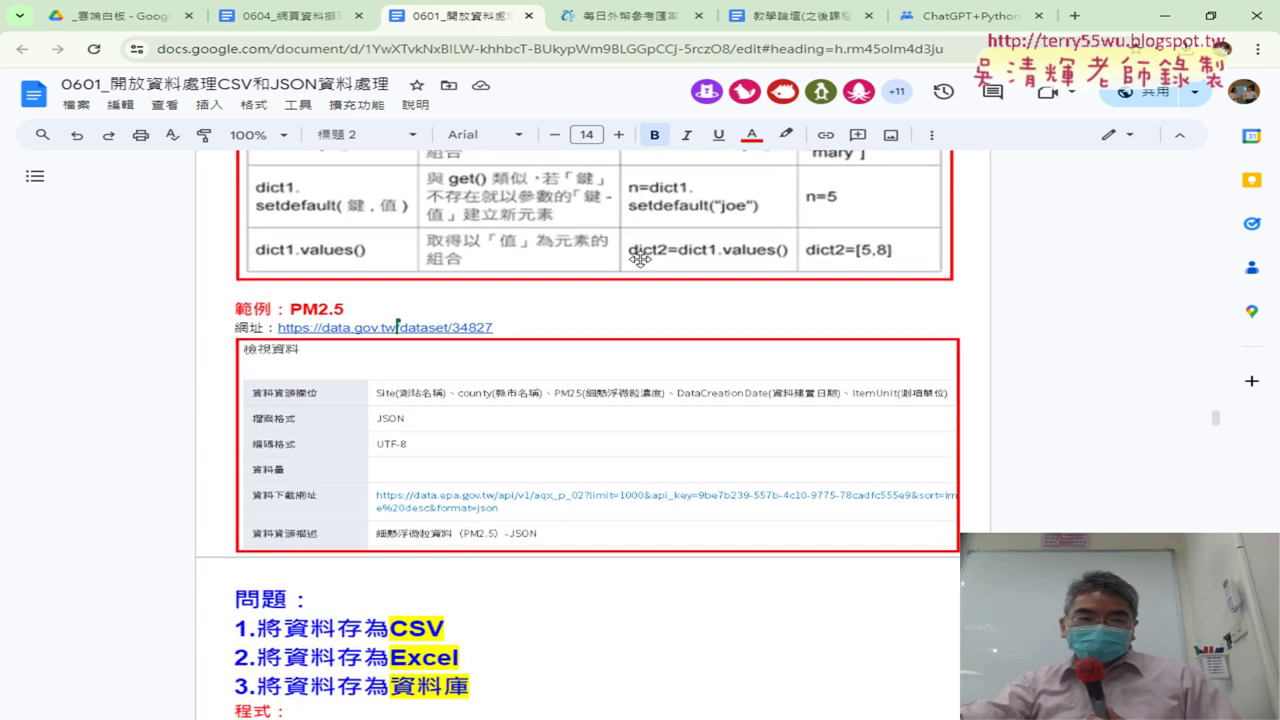
{"action": "left_click", "coordinate": [380, 327]}
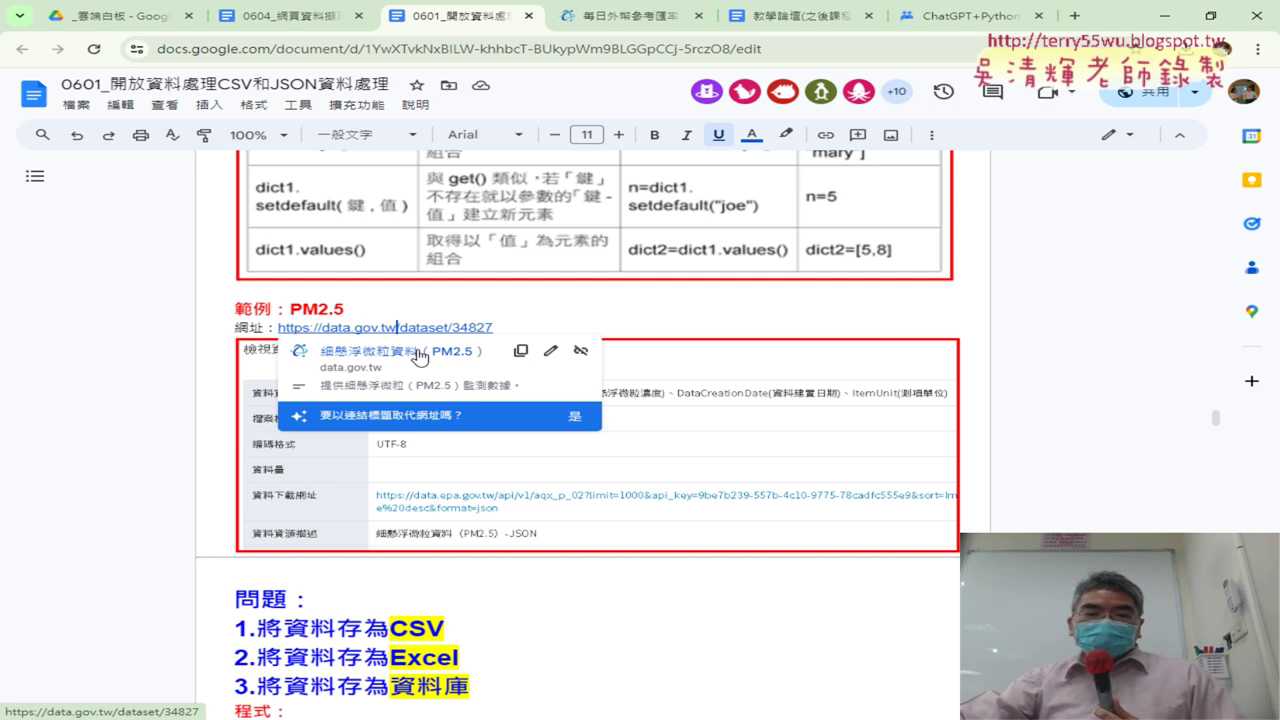
- Open data.gov.tw dataset 34827 from the preview card and scroll to its CSV, JSON, XML resources
{"action": "left_click", "coordinate": [419, 357]}
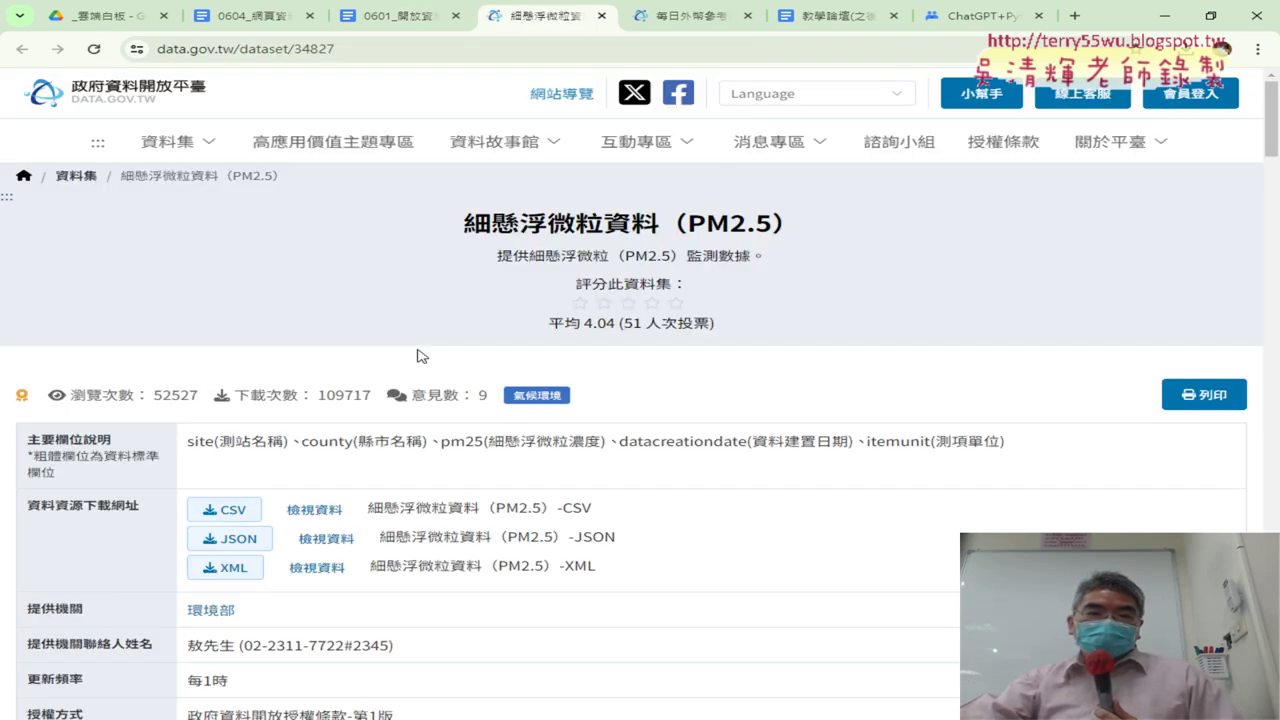
{"action": "scroll", "coordinate": [416, 353], "scroll_direction": "down", "scroll_amount": 1}
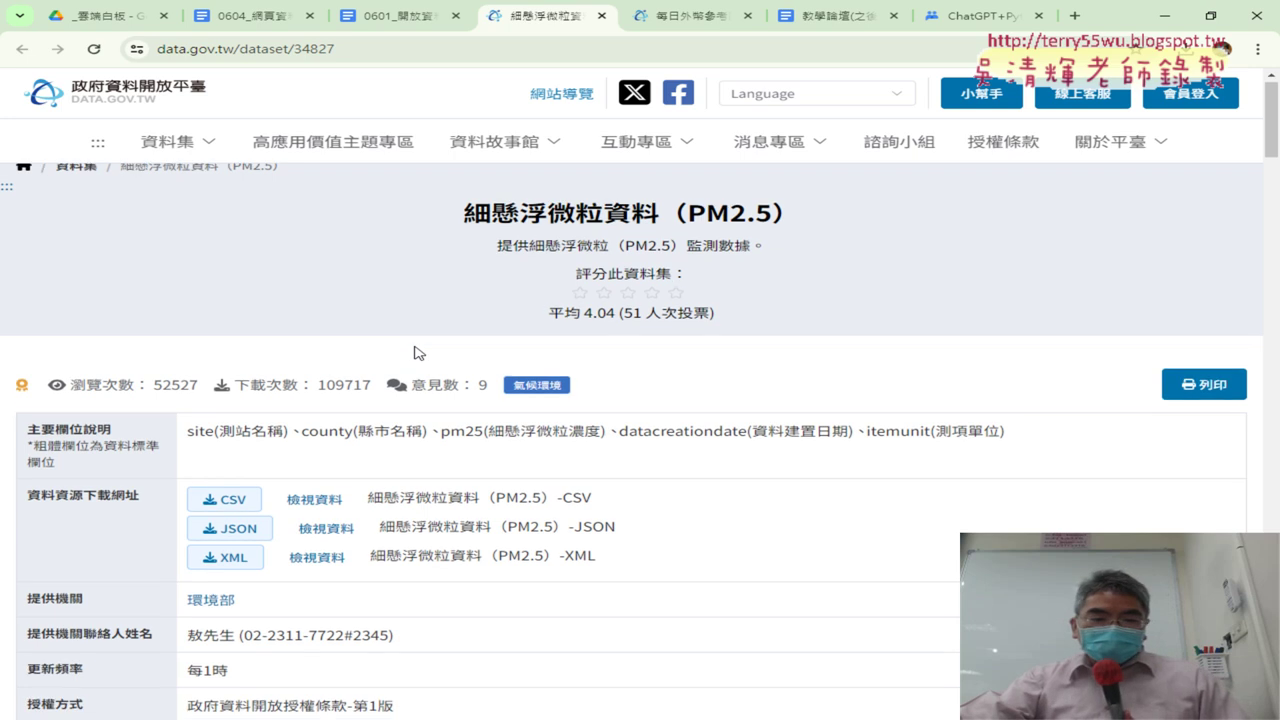
{"action": "scroll", "coordinate": [418, 353], "scroll_direction": "down", "scroll_amount": 2}
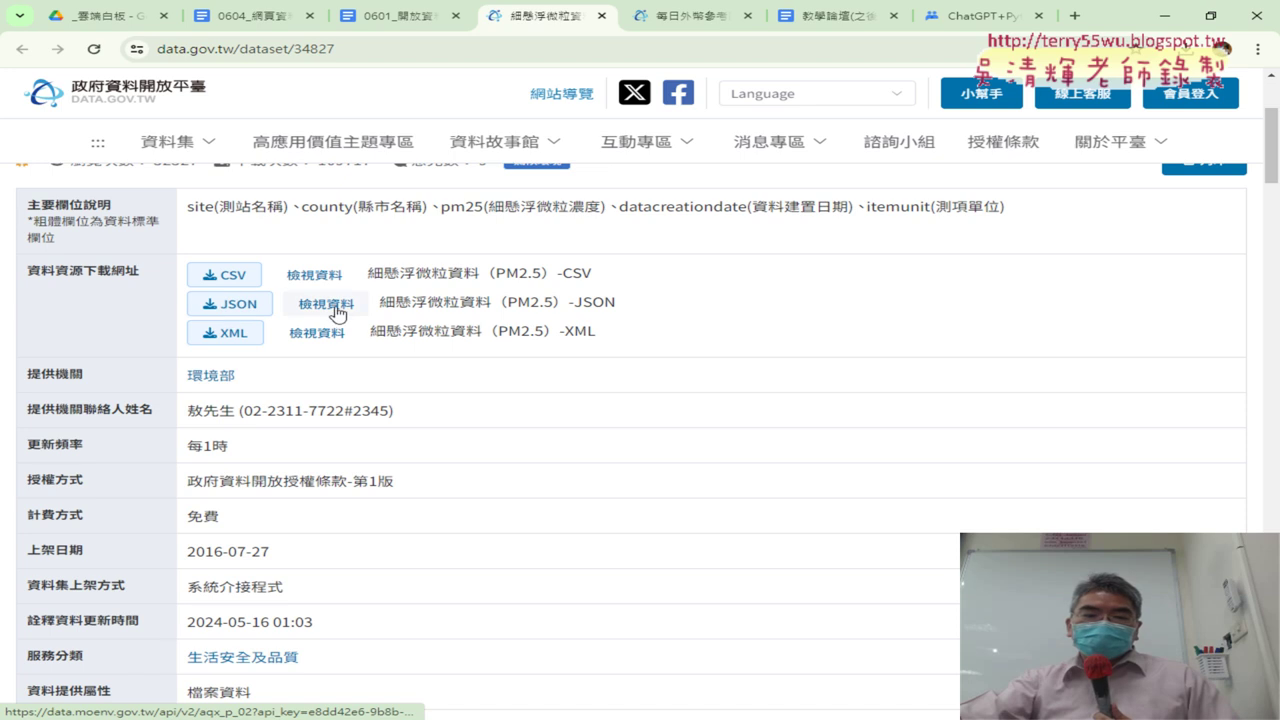
- View the JSON resource details, mark its fields, format and UTF-8 URL in red, then follow the URL
{"action": "left_click", "coordinate": [345, 312]}
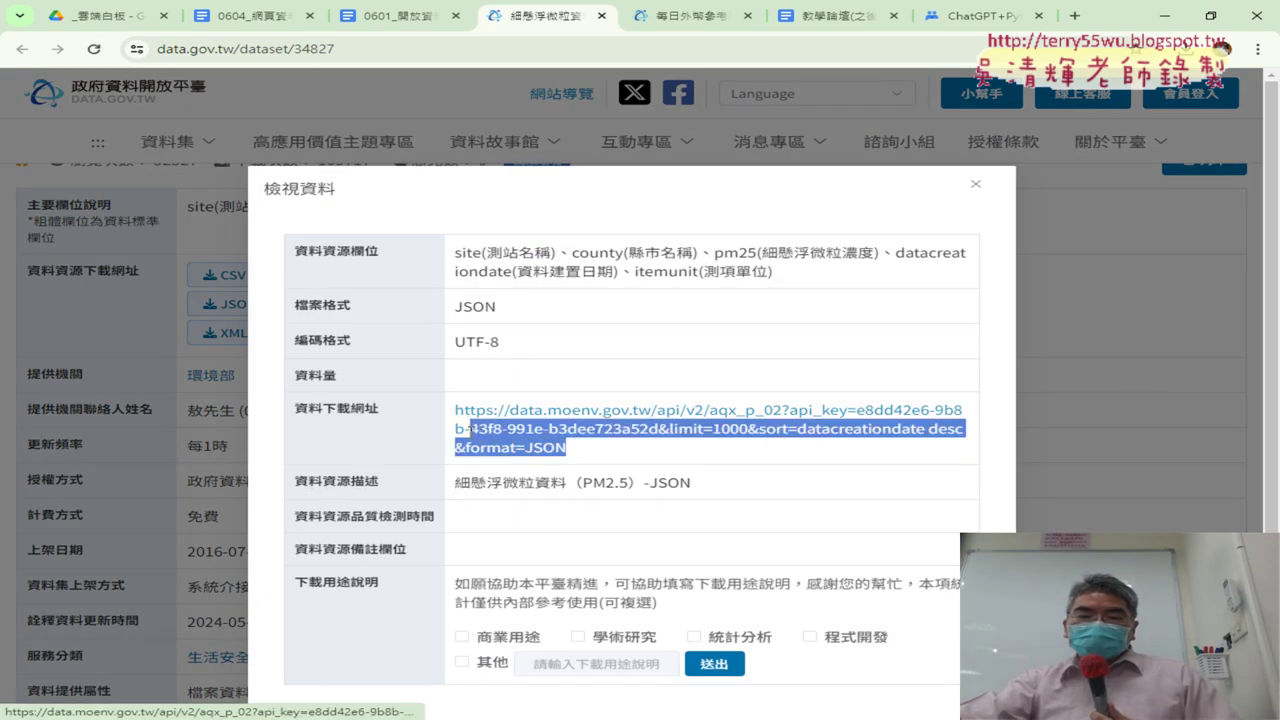
{"action": "left_click_drag", "start_coordinate": [592, 452], "coordinate": [450, 413]}
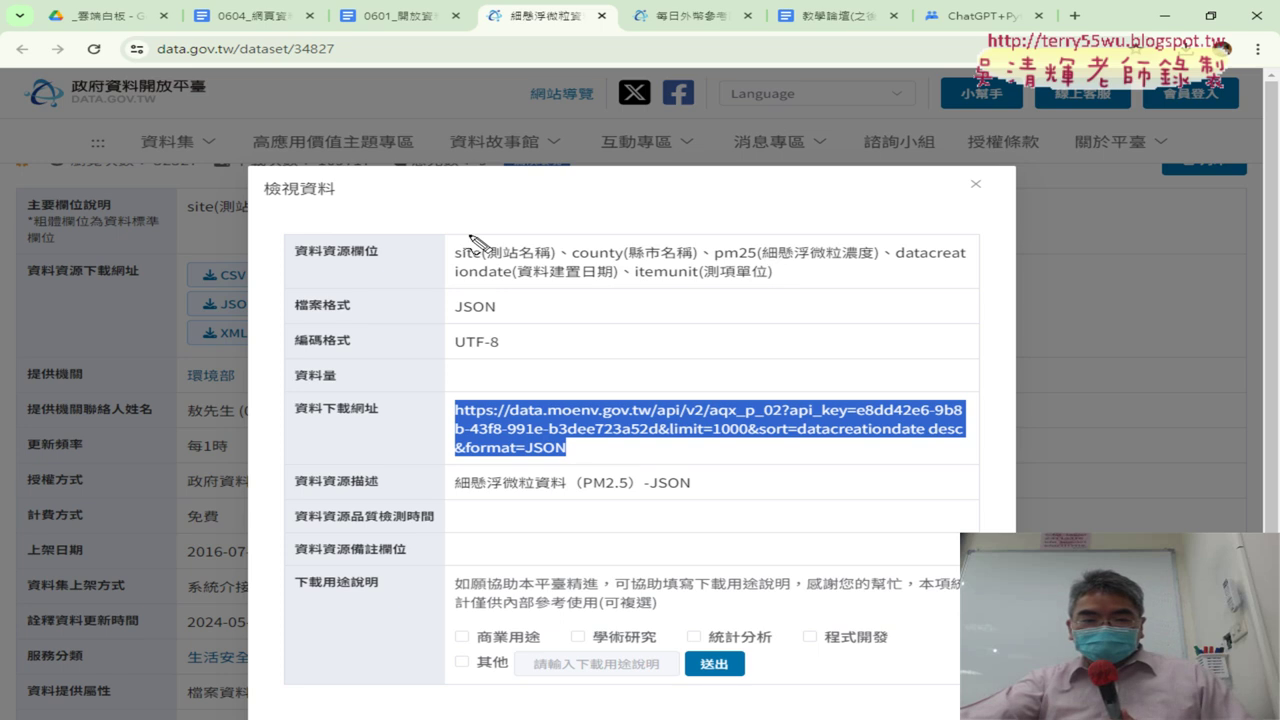
{"action": "left_click_drag", "start_coordinate": [342, 259], "coordinate": [376, 257]}
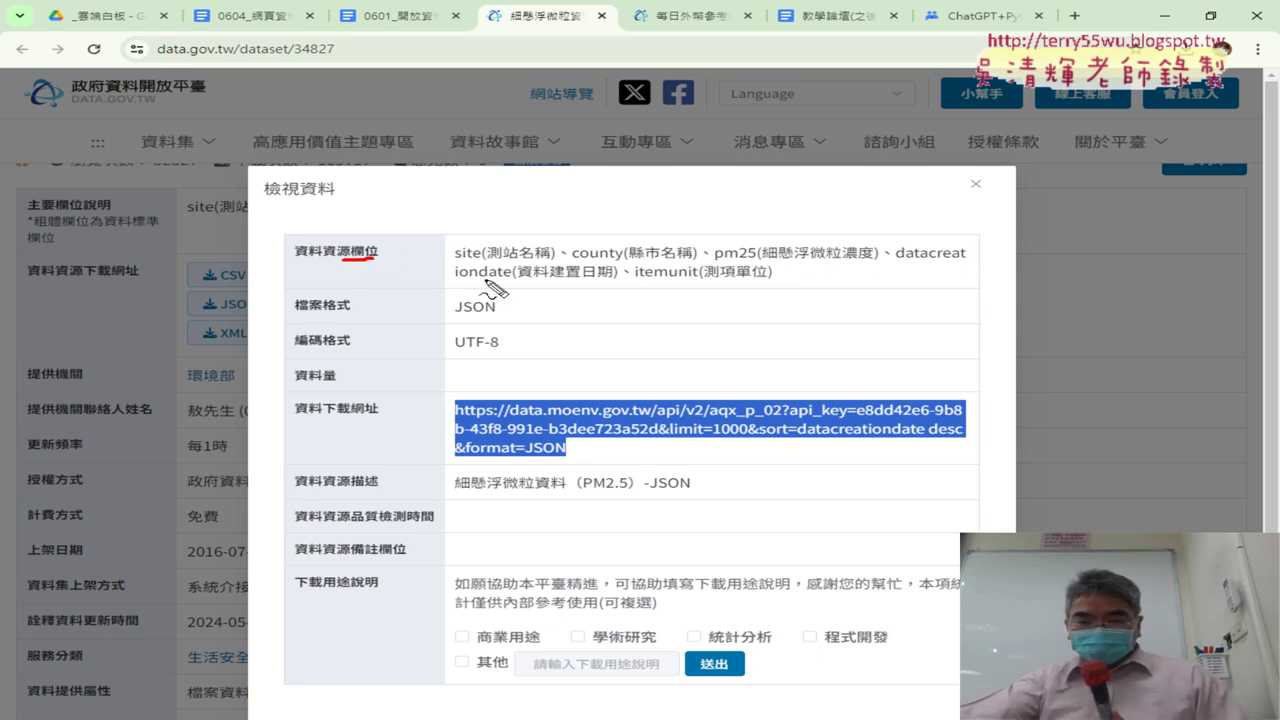
{"action": "left_click_drag", "start_coordinate": [636, 284], "coordinate": [769, 286]}
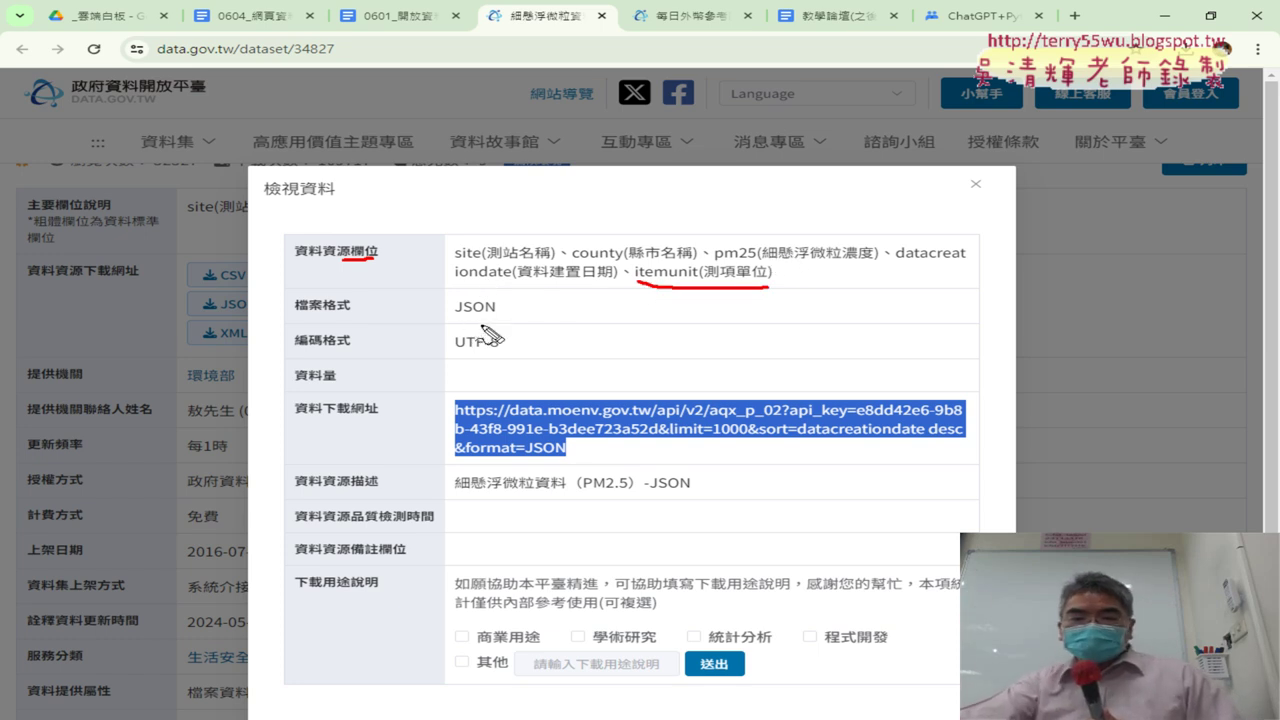
{"action": "mouse_move", "coordinate": [468, 327]}
{"action": "left_mouse_down"}
{"action": "mouse_move", "coordinate": [505, 309]}
{"action": "mouse_move", "coordinate": [496, 322]}
{"action": "mouse_move", "coordinate": [541, 345]}
{"action": "mouse_move", "coordinate": [490, 358]}
{"action": "left_mouse_up"}
{"action": "mouse_move", "coordinate": [600, 462]}
{"action": "left_mouse_down"}
{"action": "mouse_move", "coordinate": [930, 384]}
{"action": "mouse_move", "coordinate": [582, 487]}
{"action": "left_mouse_up"}
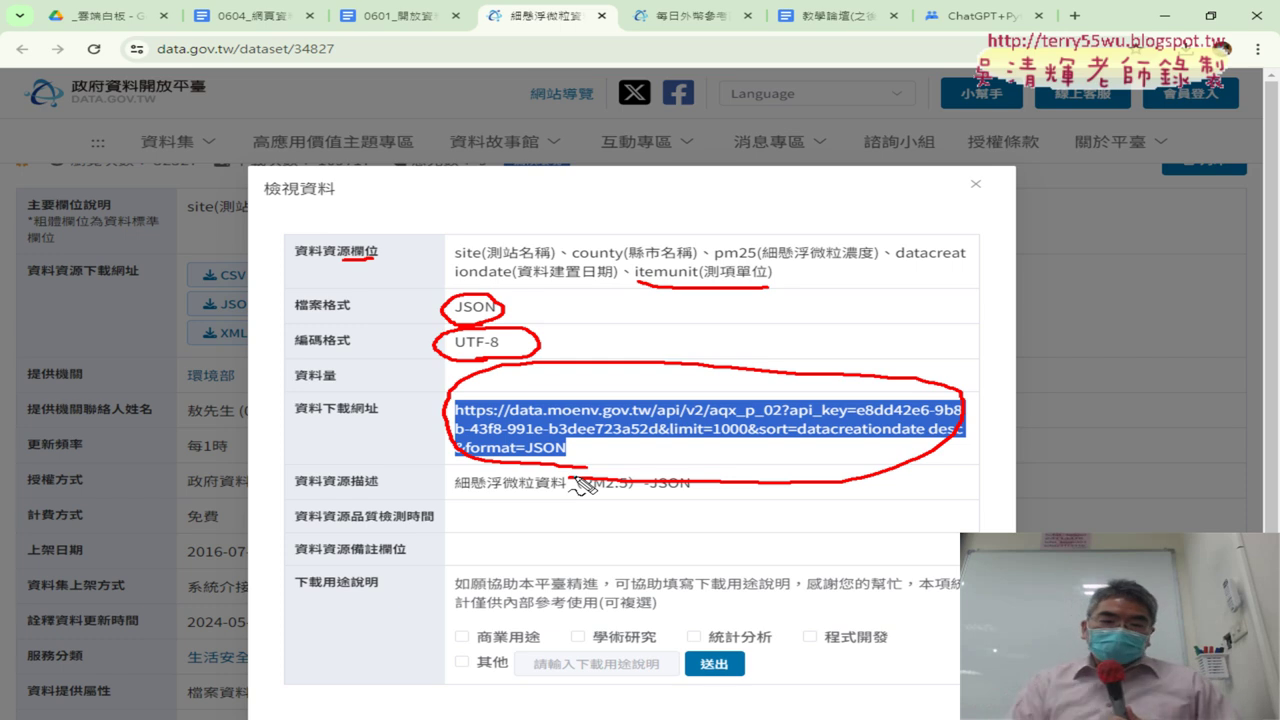
{"action": "key", "text": "Escape"}
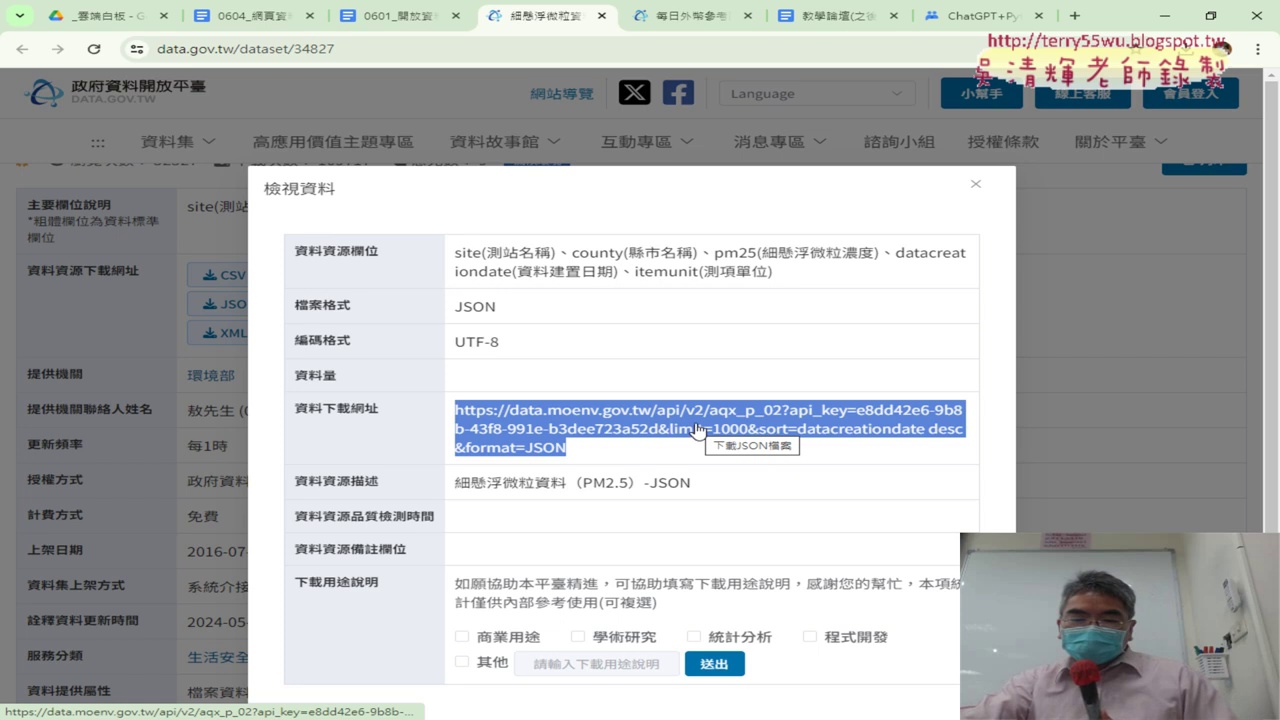
{"action": "left_click", "coordinate": [697, 429]}
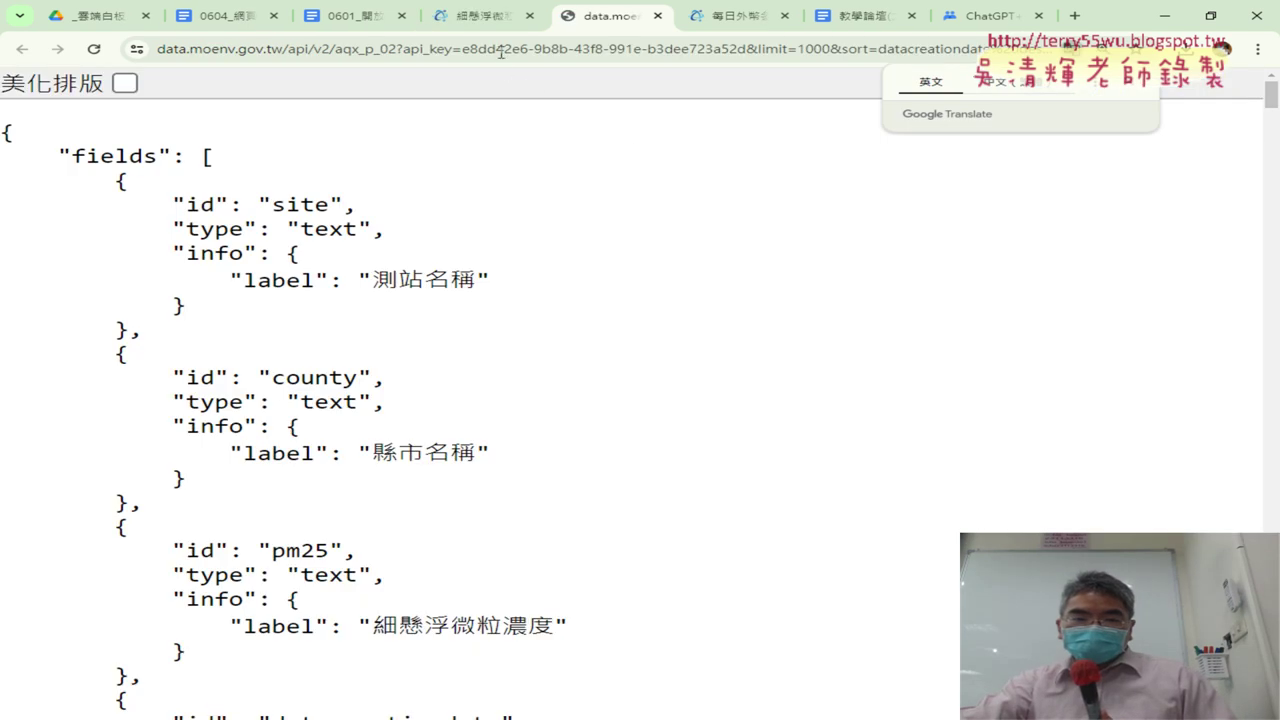
- Return to the raw JSON tab and turn on 美化排版 pretty-printing
{"action": "left_click", "coordinate": [488, 16]}
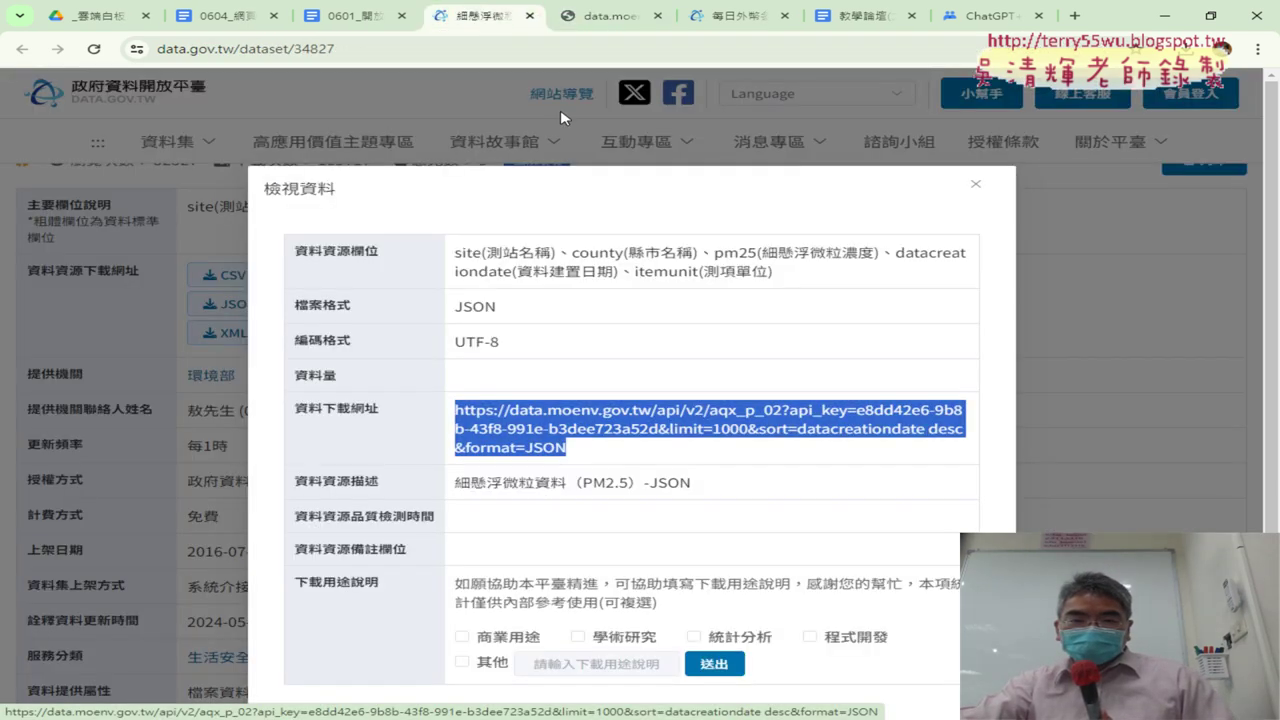
{"action": "left_click", "coordinate": [605, 20]}
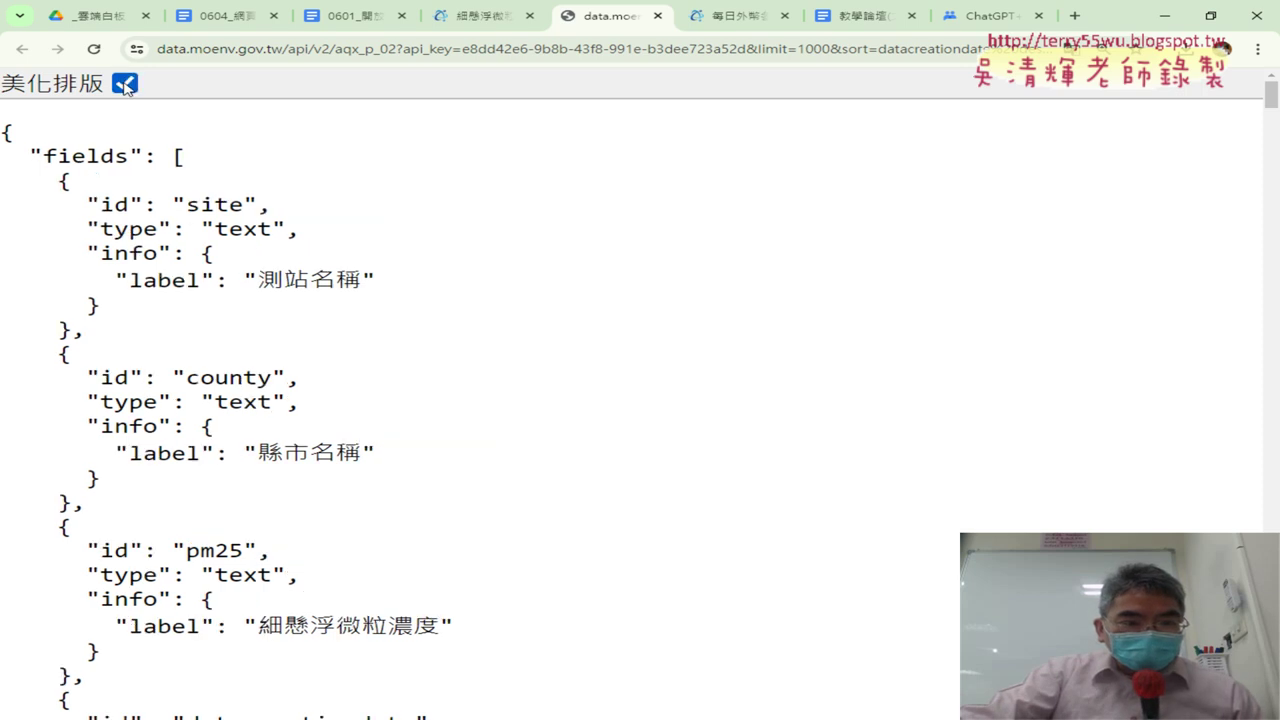
{"action": "left_click", "coordinate": [124, 84]}
{"action": "left_click", "coordinate": [125, 85]}
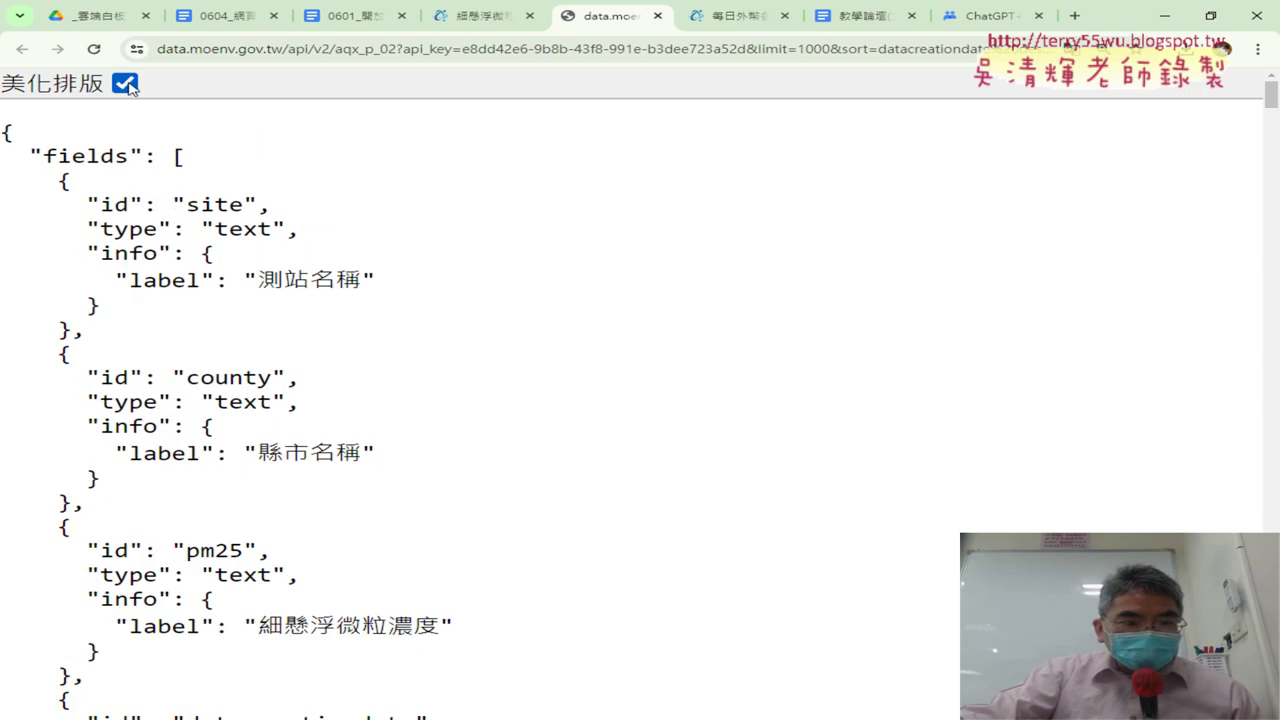
{"action": "left_click", "coordinate": [127, 86]}
{"action": "left_click", "coordinate": [125, 84]}
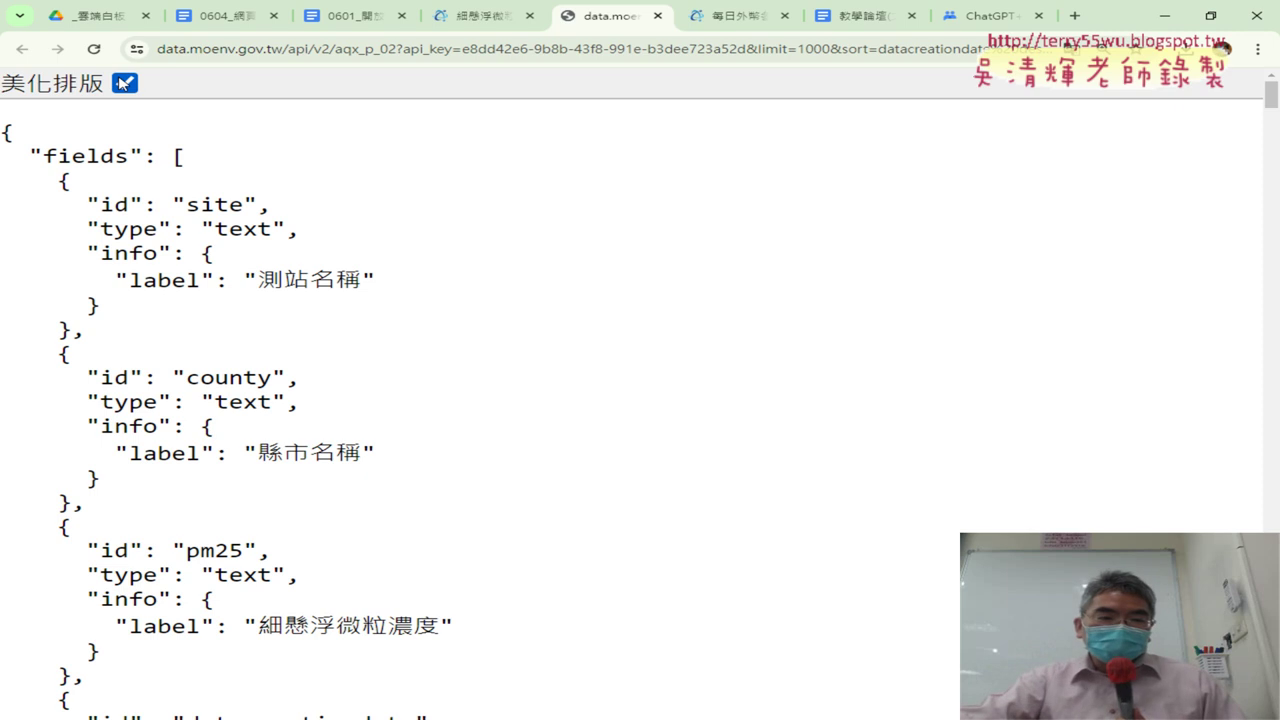
- Scroll down through the pretty-printed PM2.5 station records
{"action": "scroll", "coordinate": [349, 240], "scroll_direction": "down", "scroll_amount": 2}
{"action": "scroll", "coordinate": [350, 242], "scroll_direction": "down", "scroll_amount": 2}
{"action": "scroll", "coordinate": [352, 245], "scroll_direction": "down", "scroll_amount": 3}
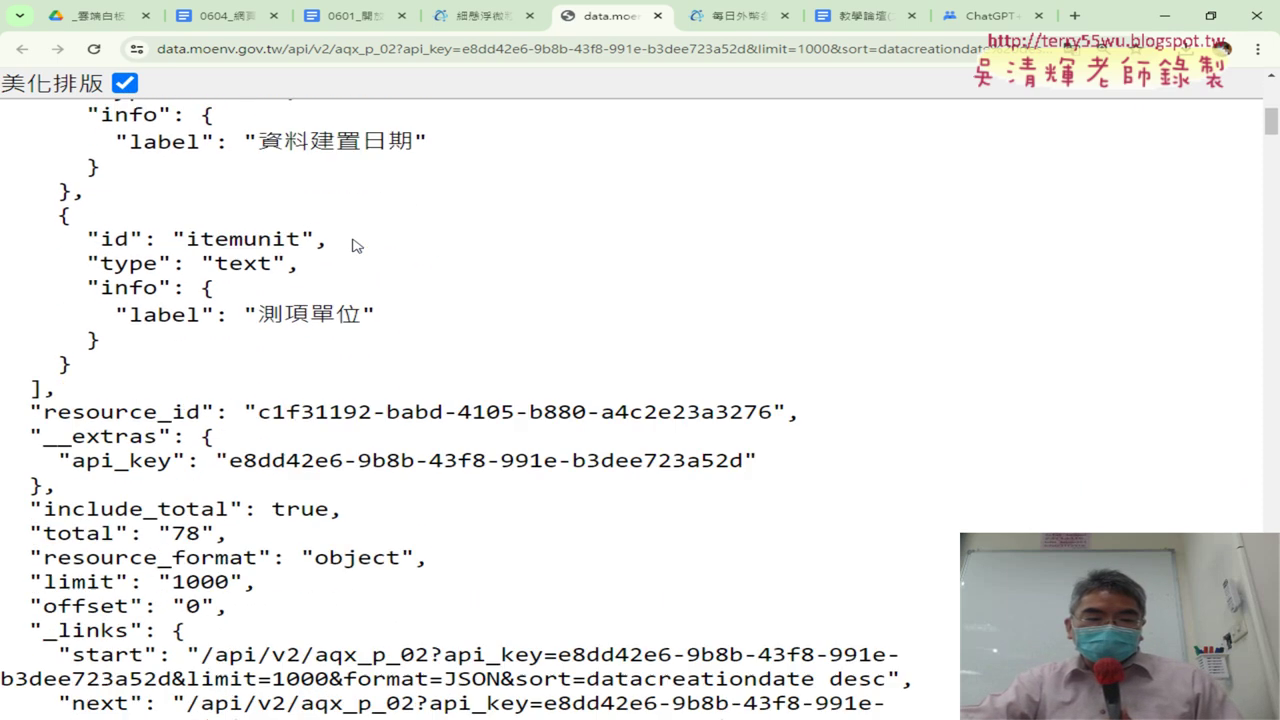
{"action": "scroll", "coordinate": [352, 243], "scroll_direction": "down", "scroll_amount": 4}
{"action": "scroll", "coordinate": [352, 243], "scroll_direction": "down", "scroll_amount": 2}
{"action": "scroll", "coordinate": [354, 239], "scroll_direction": "down", "scroll_amount": 5}
{"action": "scroll", "coordinate": [354, 239], "scroll_direction": "down", "scroll_amount": 1}
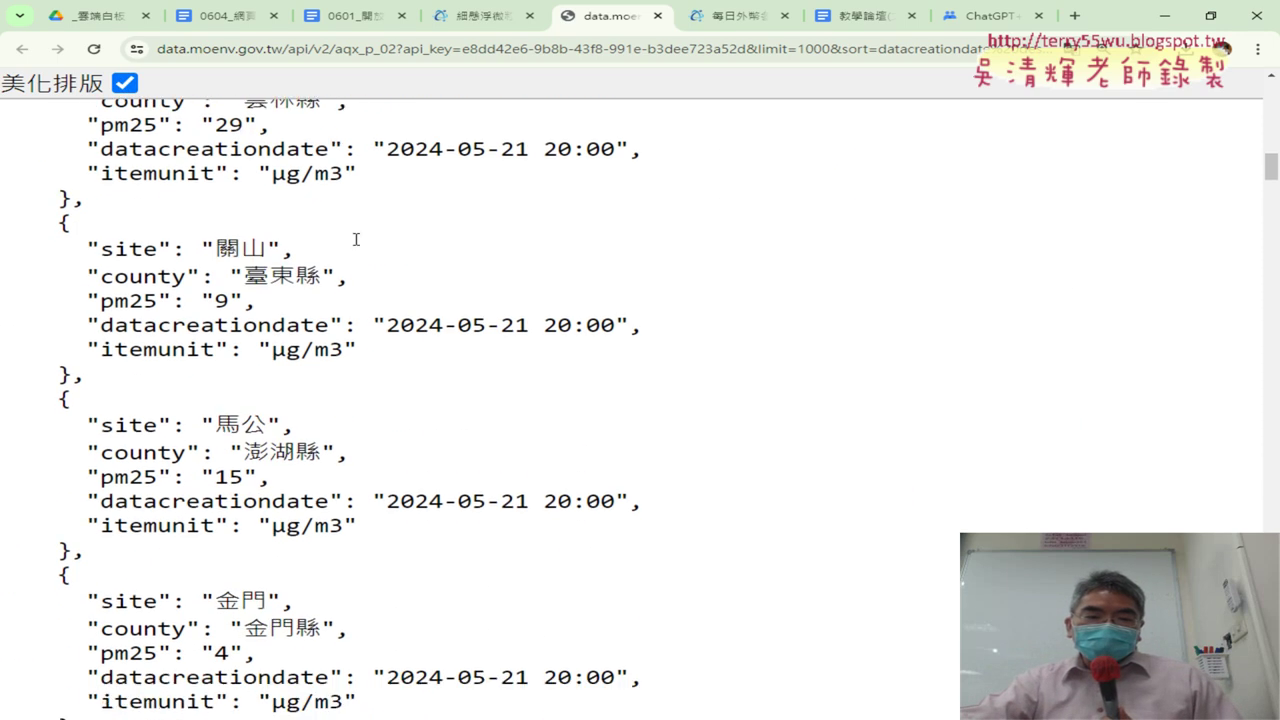
{"action": "scroll", "coordinate": [354, 240], "scroll_direction": "down", "scroll_amount": 2}
{"action": "scroll", "coordinate": [354, 240], "scroll_direction": "down", "scroll_amount": 3}
{"action": "scroll", "coordinate": [355, 238], "scroll_direction": "down", "scroll_amount": 2}
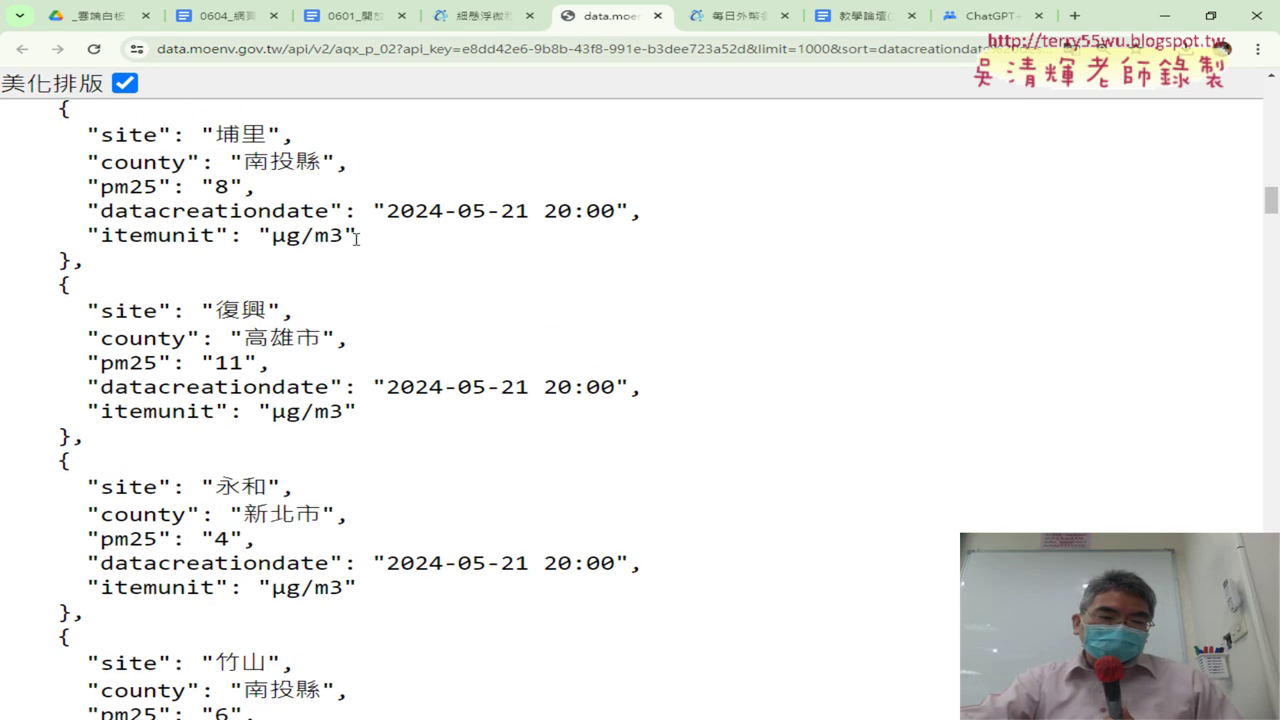
- Scroll back to the top, turn off 美化排版, and mark the JSON's opening brace
{"action": "scroll", "coordinate": [355, 238], "scroll_direction": "up", "scroll_amount": 2}
{"action": "scroll", "coordinate": [354, 237], "scroll_direction": "up", "scroll_amount": 4}
{"action": "scroll", "coordinate": [354, 237], "scroll_direction": "up", "scroll_amount": 5}
{"action": "scroll", "coordinate": [355, 238], "scroll_direction": "up", "scroll_amount": 4}
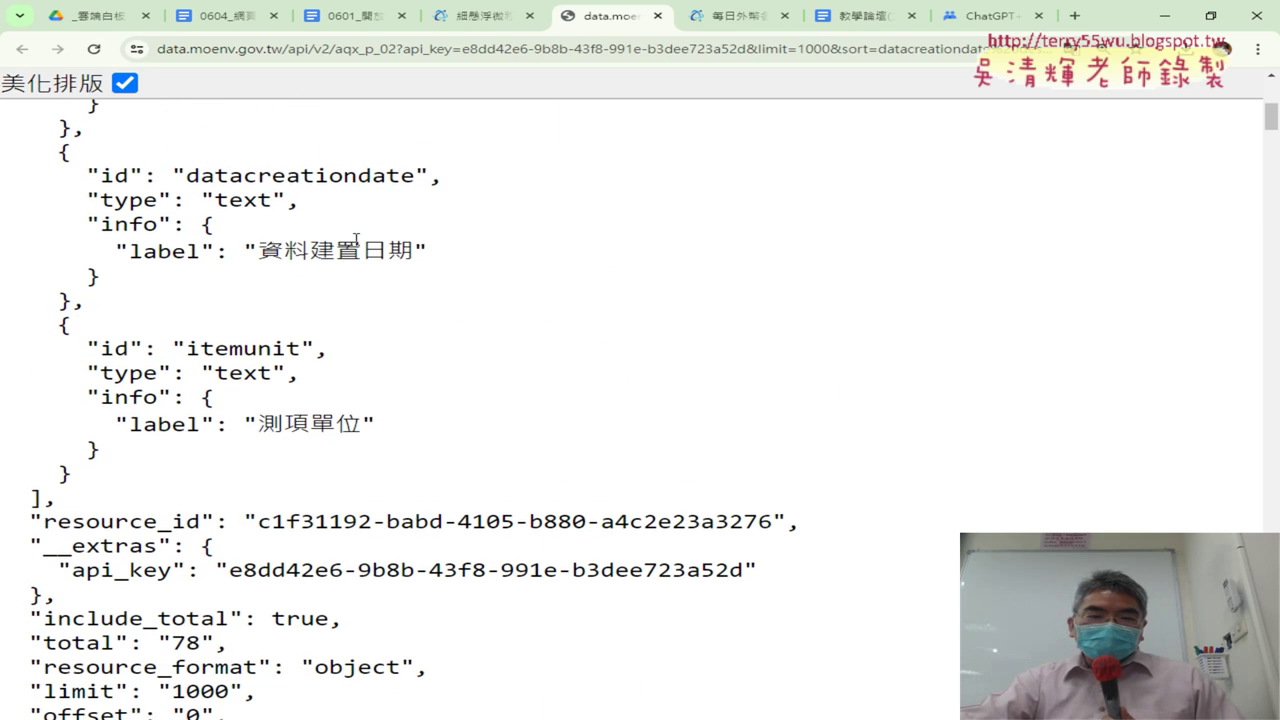
{"action": "scroll", "coordinate": [355, 238], "scroll_direction": "up", "scroll_amount": 3}
{"action": "scroll", "coordinate": [355, 239], "scroll_direction": "up", "scroll_amount": 3}
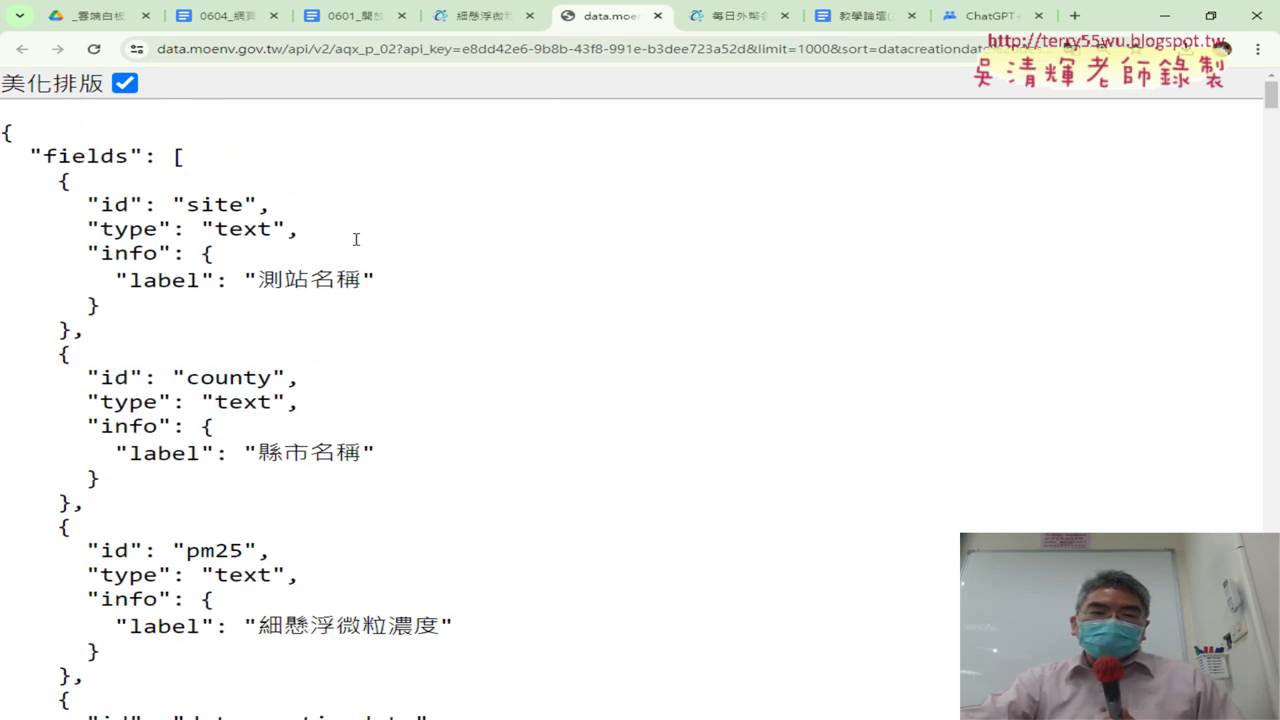
{"action": "left_click", "coordinate": [125, 84]}
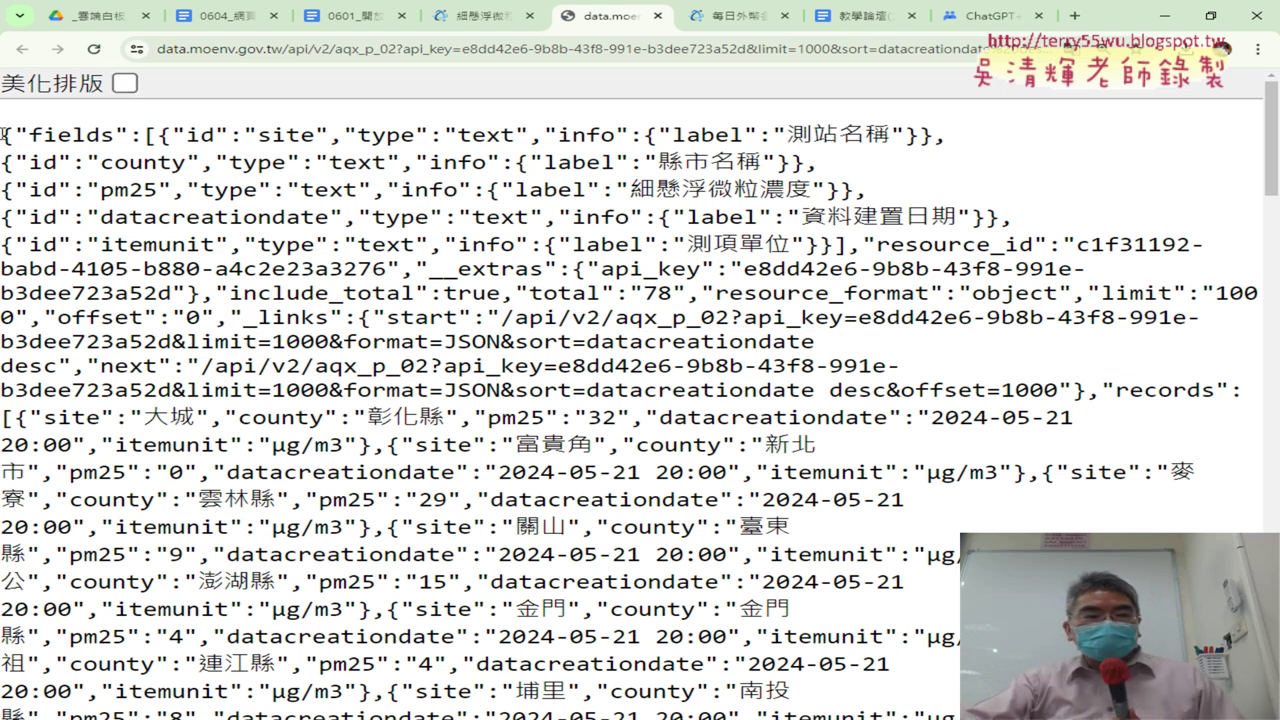
{"action": "left_click_drag", "start_coordinate": [12, 134], "coordinate": [7, 137]}
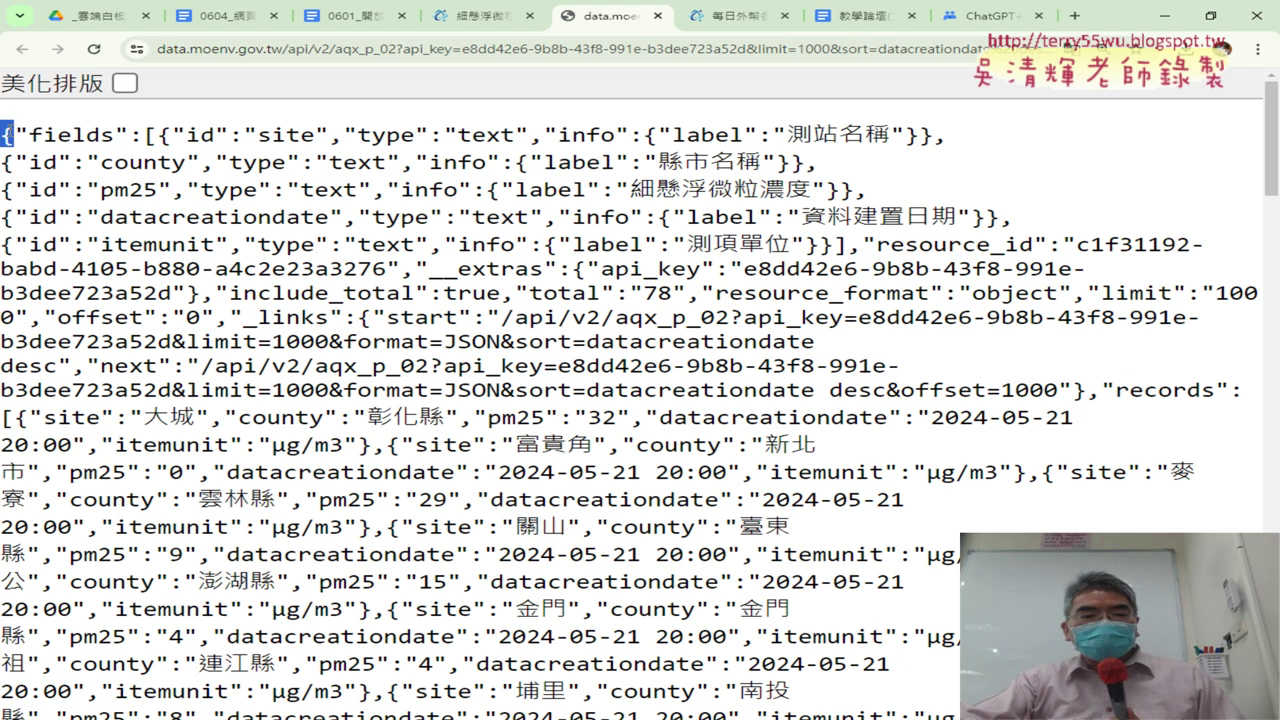
{"action": "double_click", "coordinate": [927, 134]}
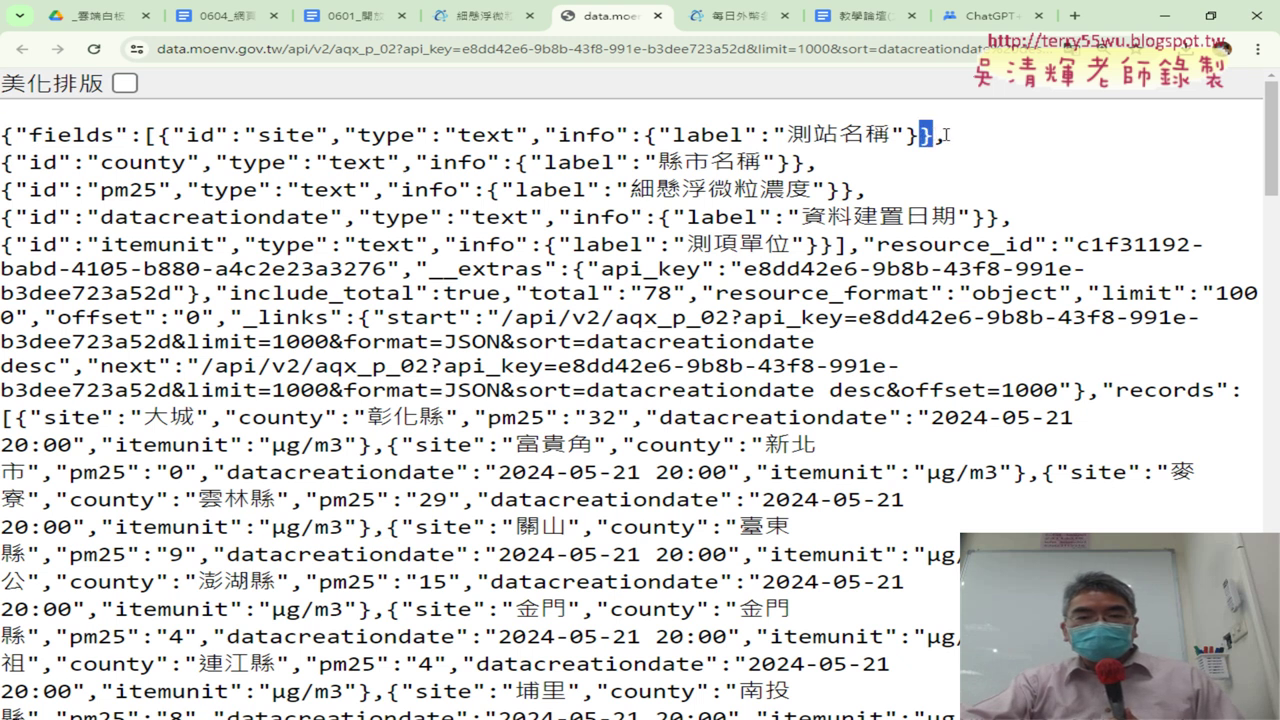
{"action": "left_click_drag", "start_coordinate": [955, 137], "coordinate": [934, 137]}
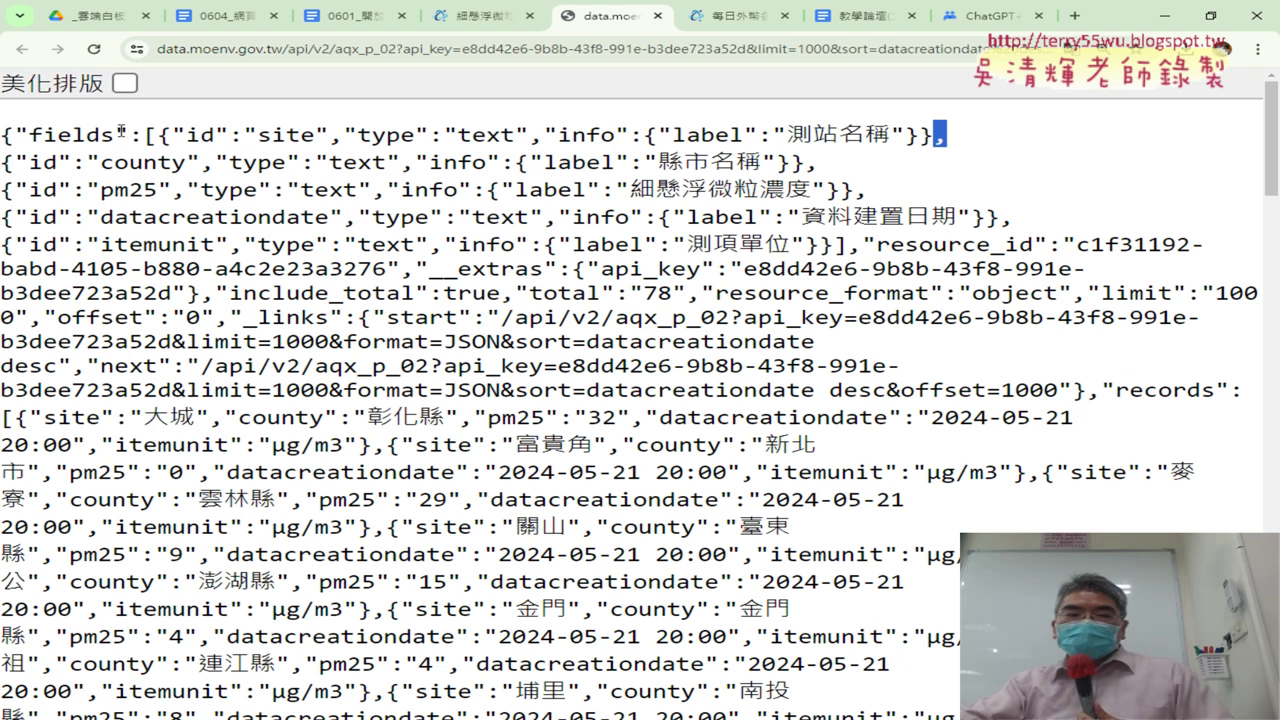
{"action": "left_click_drag", "start_coordinate": [14, 133], "coordinate": [1, 133]}
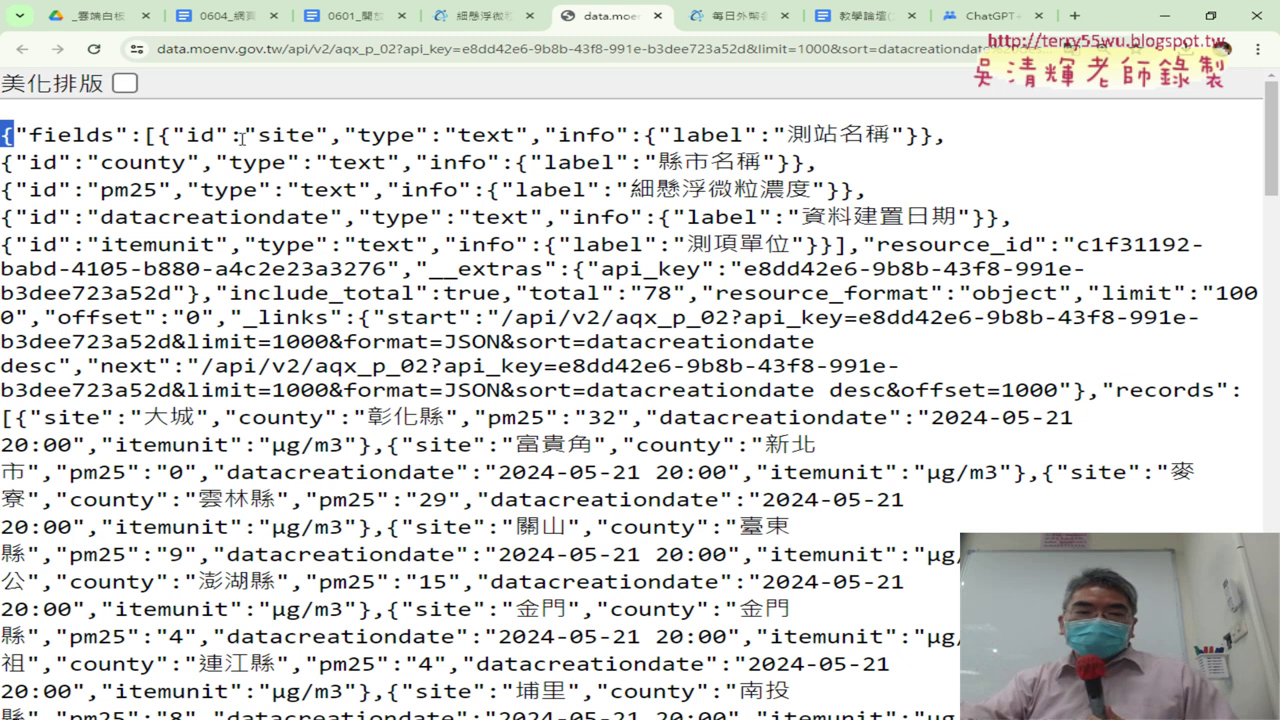
{"action": "left_click_drag", "start_coordinate": [335, 138], "coordinate": [342, 133]}
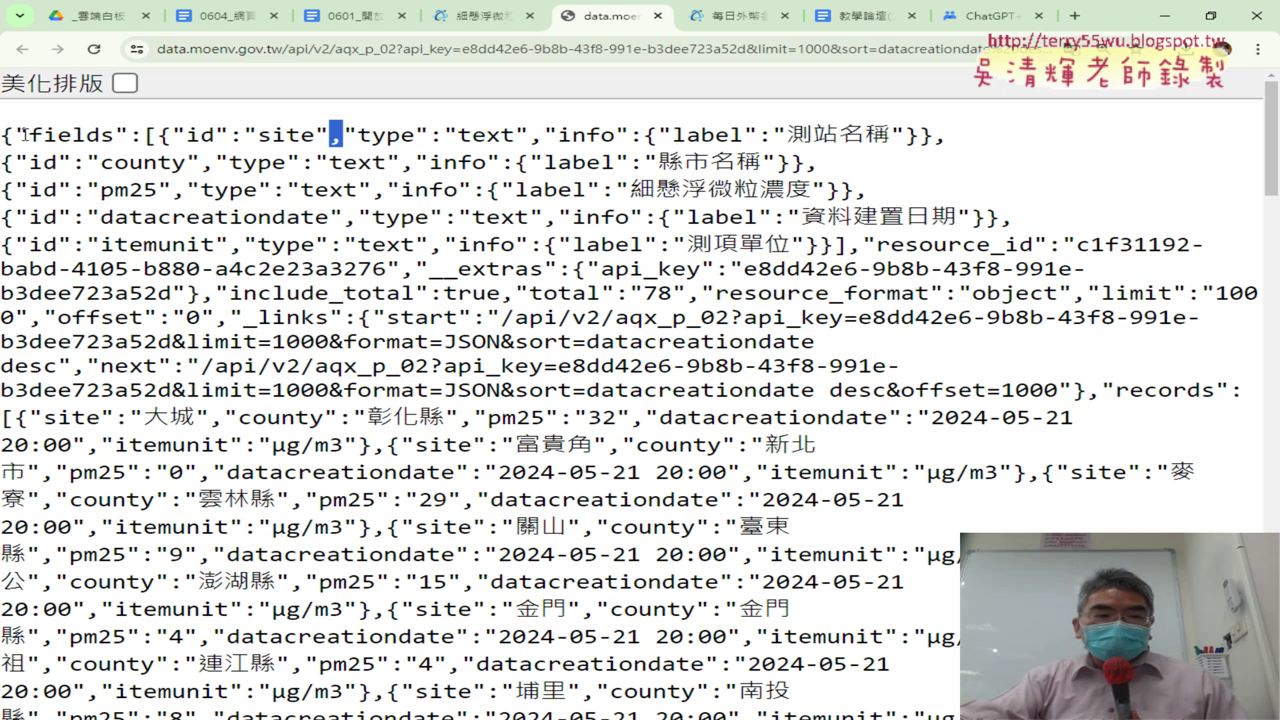
{"action": "left_click_drag", "start_coordinate": [16, 134], "coordinate": [128, 134]}
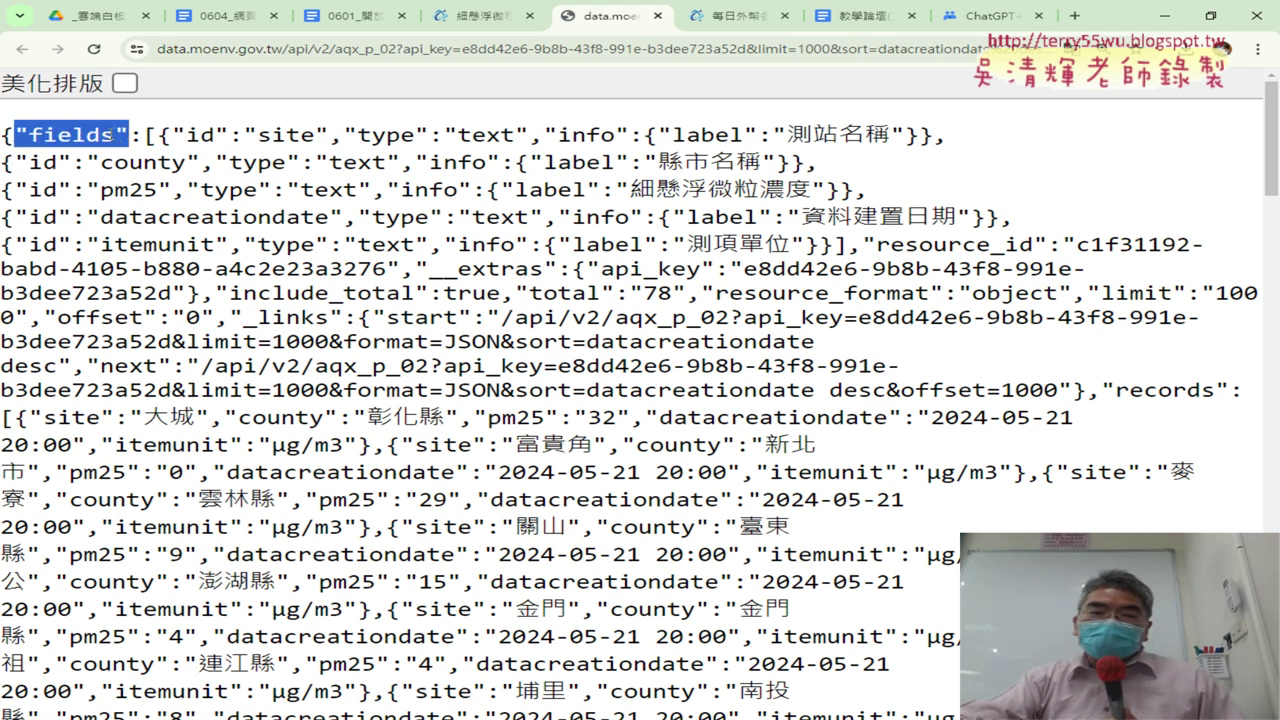
{"action": "left_click", "coordinate": [16, 132]}
{"action": "left_click_drag", "start_coordinate": [16, 134], "coordinate": [129, 134]}
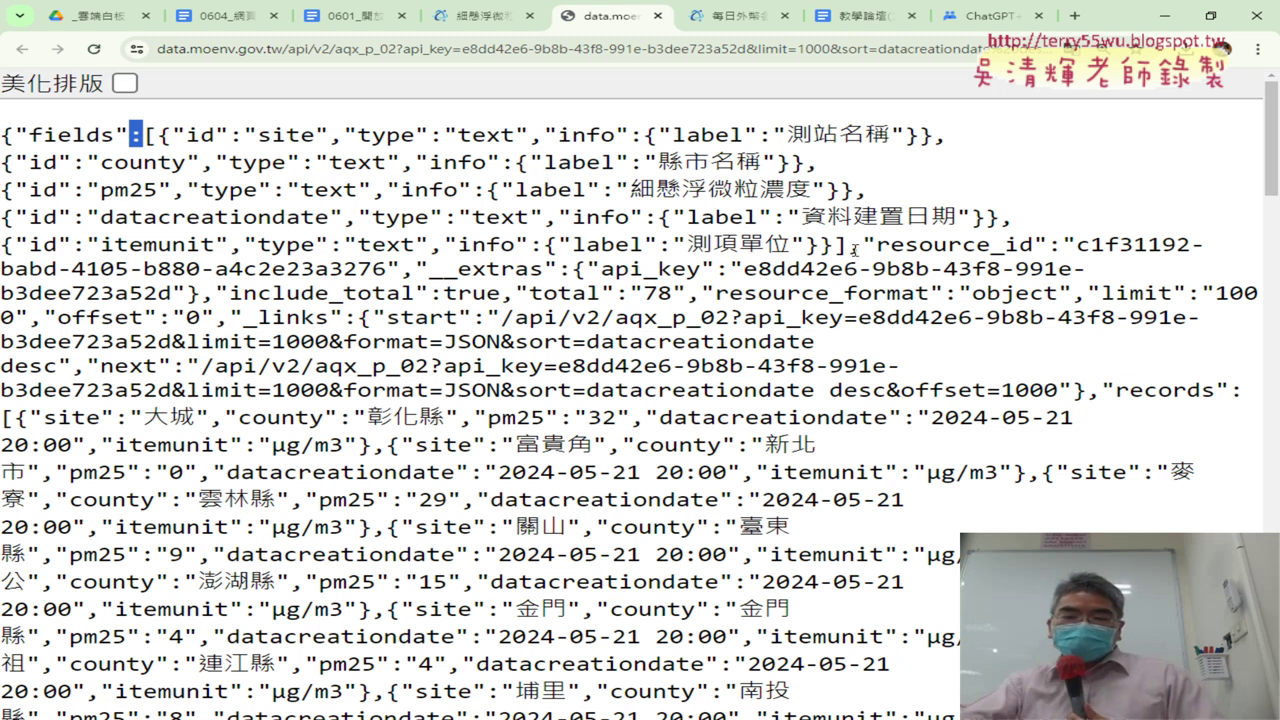
- Scroll down to the "records" array in the raw PM2.5 JSON
{"action": "scroll", "coordinate": [855, 250], "scroll_direction": "down", "scroll_amount": 1}
{"action": "scroll", "coordinate": [760, 247], "scroll_direction": "down", "scroll_amount": 1}
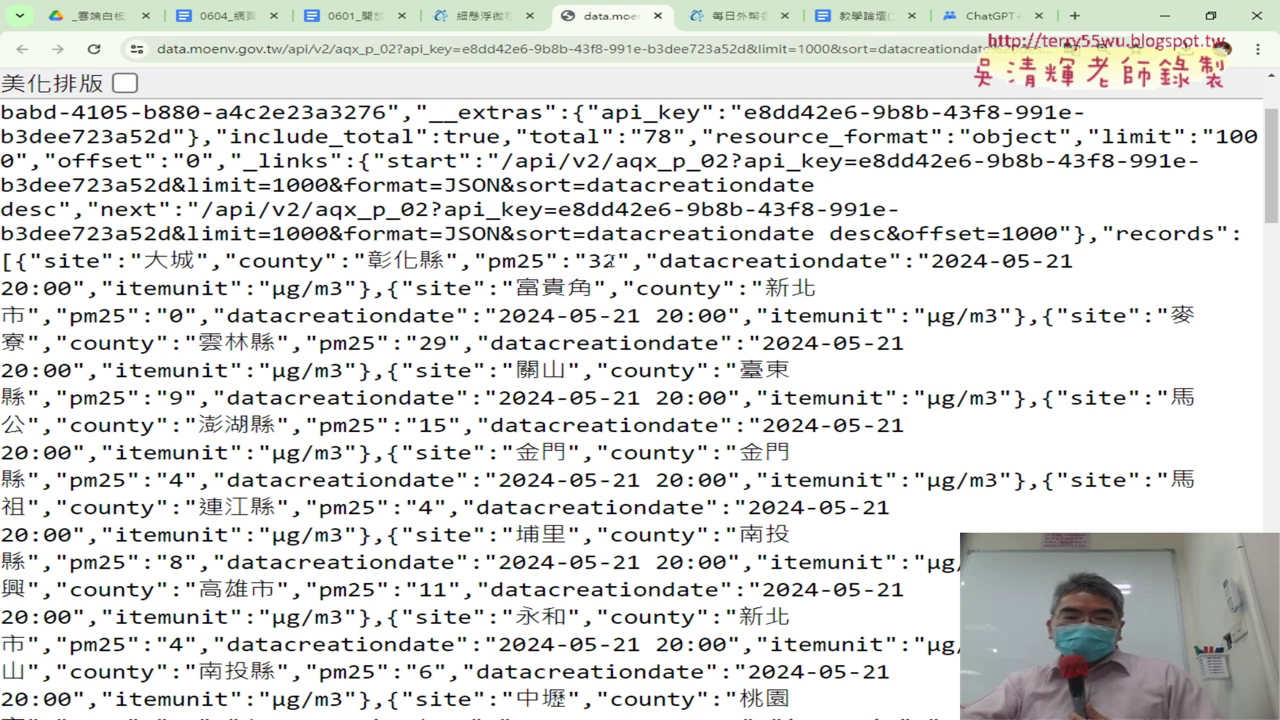
{"action": "scroll", "coordinate": [851, 262], "scroll_direction": "down", "scroll_amount": 1}
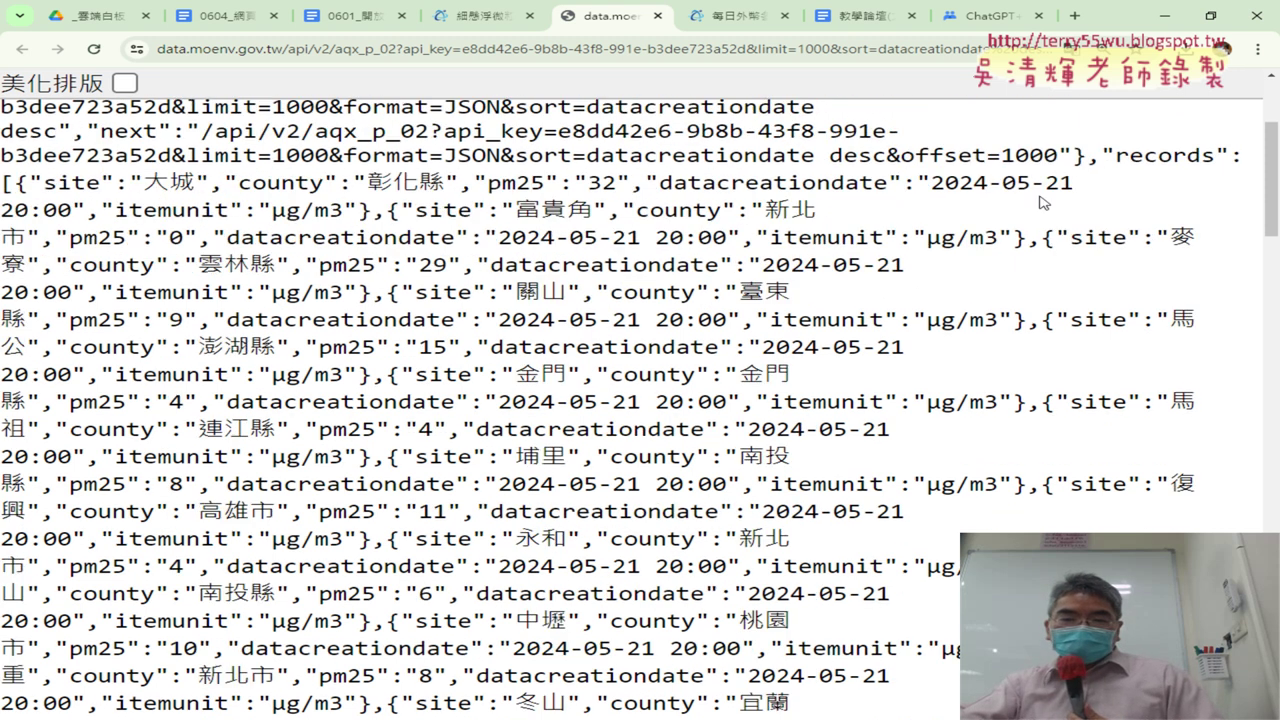
{"action": "scroll", "coordinate": [400, 152], "scroll_direction": "up", "scroll_amount": 1}
{"action": "scroll", "coordinate": [266, 137], "scroll_direction": "up", "scroll_amount": 2}
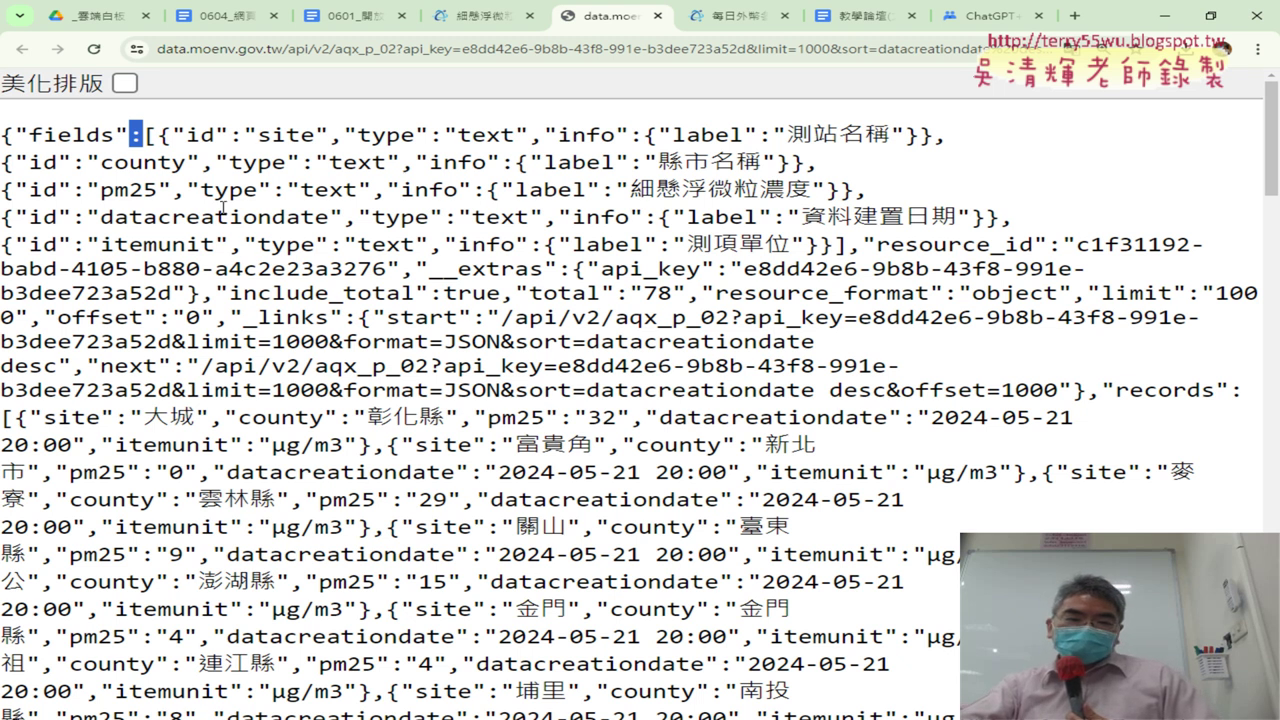
{"action": "scroll", "coordinate": [222, 207], "scroll_direction": "down", "scroll_amount": 3}
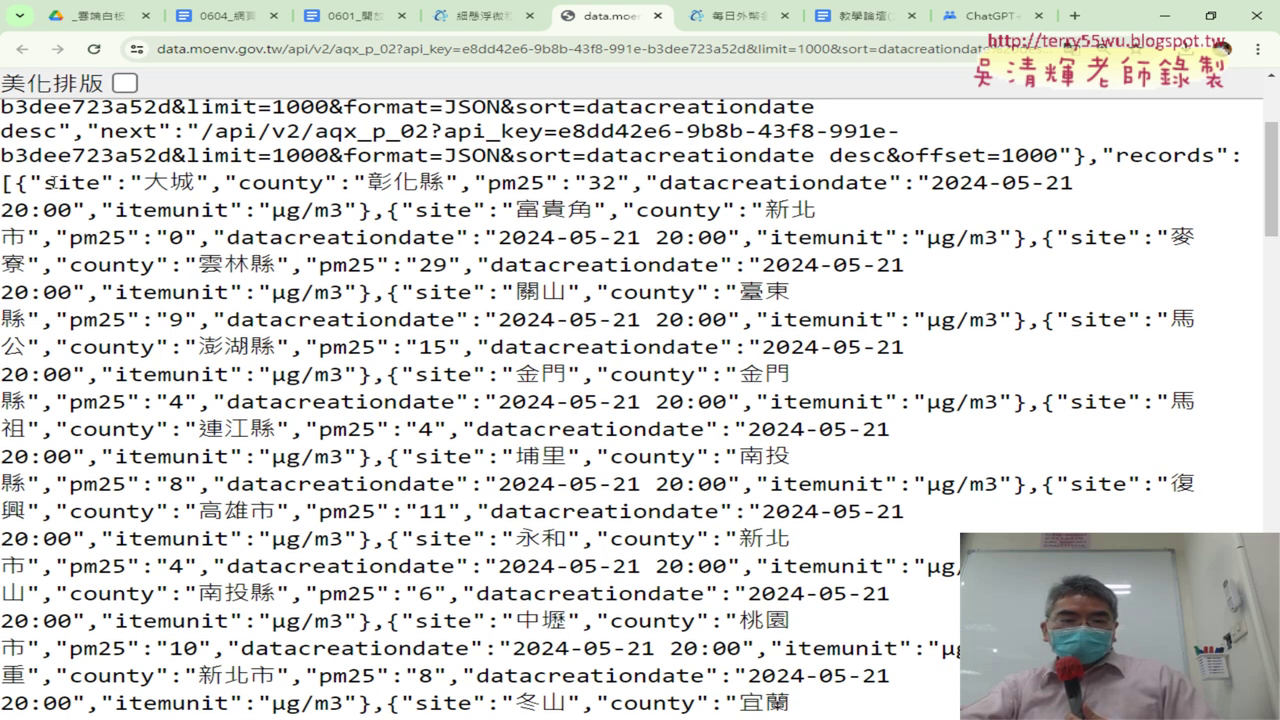
- Select the site key, station 大城, datacreationdate, then the whole first record
{"action": "left_click_drag", "start_coordinate": [49, 182], "coordinate": [101, 182]}
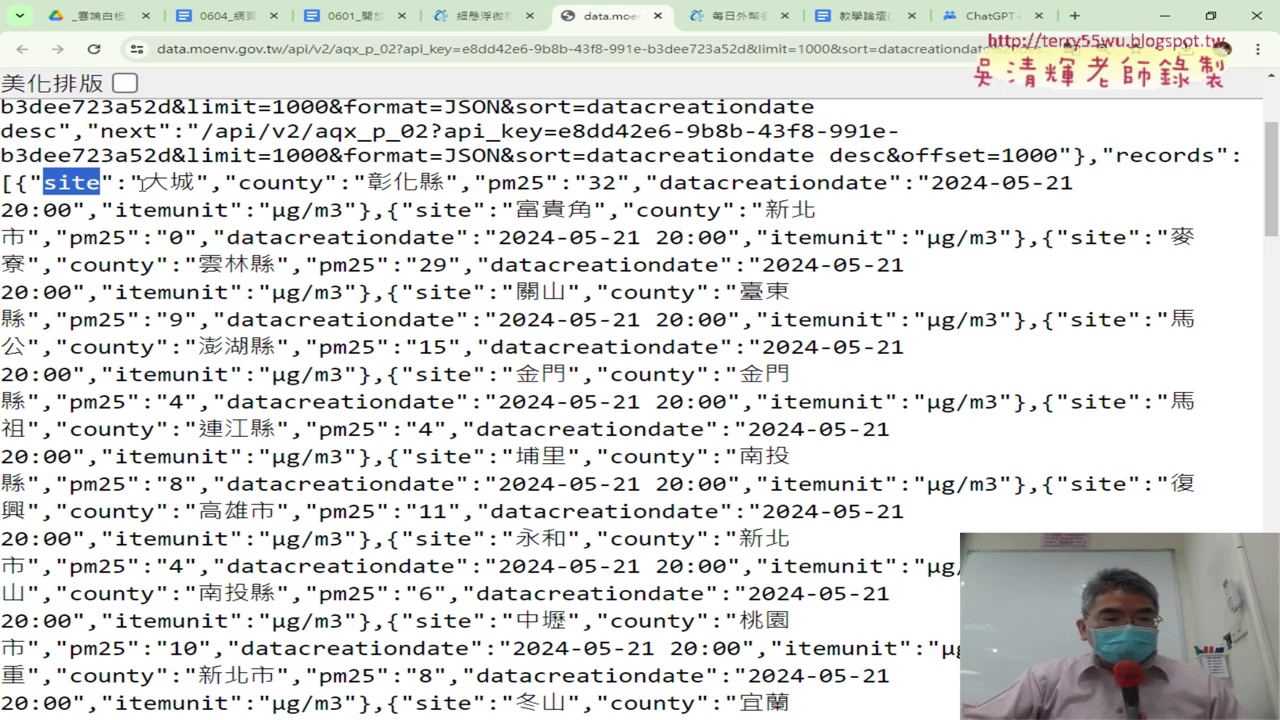
{"action": "left_click_drag", "start_coordinate": [143, 182], "coordinate": [195, 182]}
{"action": "left_click", "coordinate": [413, 183]}
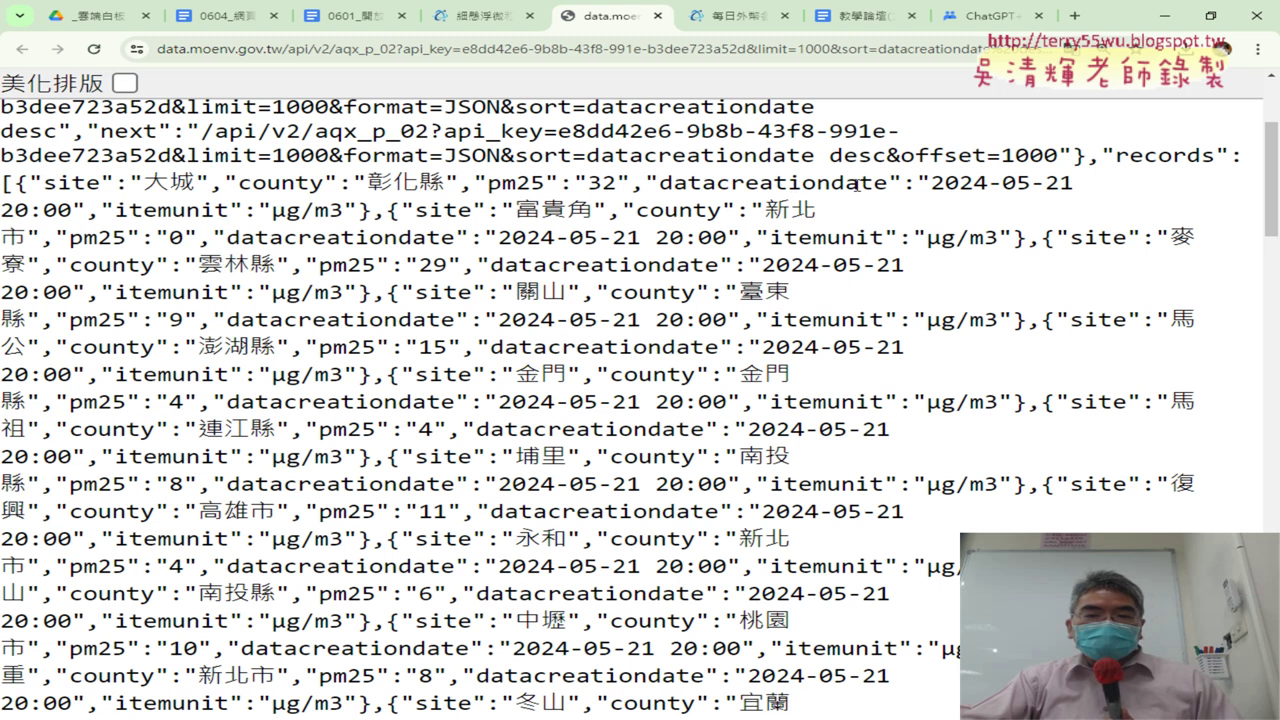
{"action": "left_click_drag", "start_coordinate": [857, 183], "coordinate": [705, 184]}
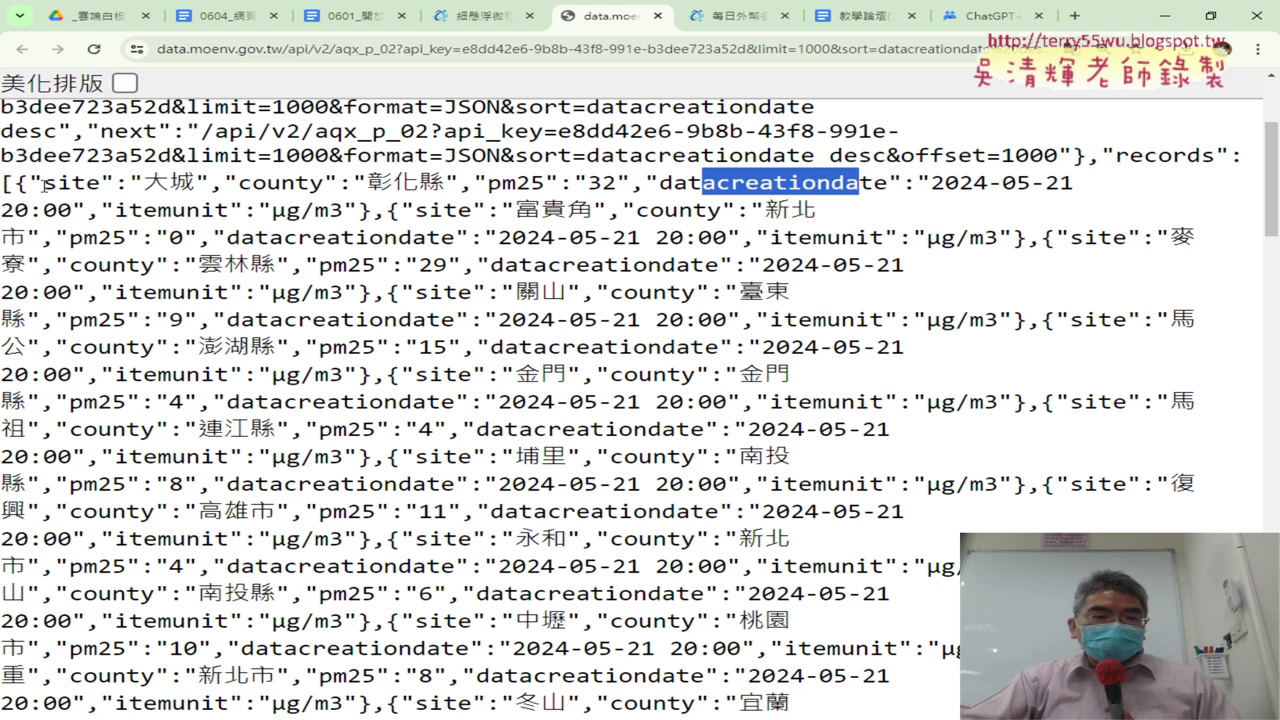
{"action": "left_click_drag", "start_coordinate": [15, 183], "coordinate": [372, 210]}
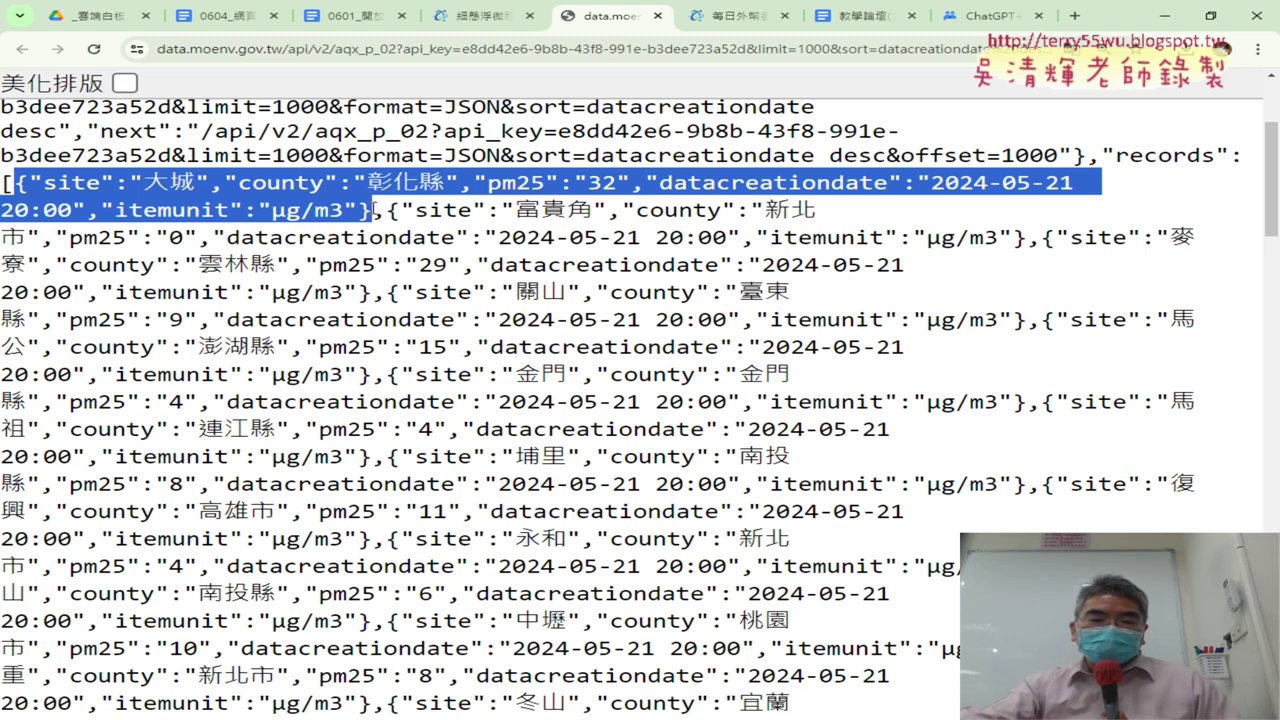
{"action": "left_click", "coordinate": [129, 195]}
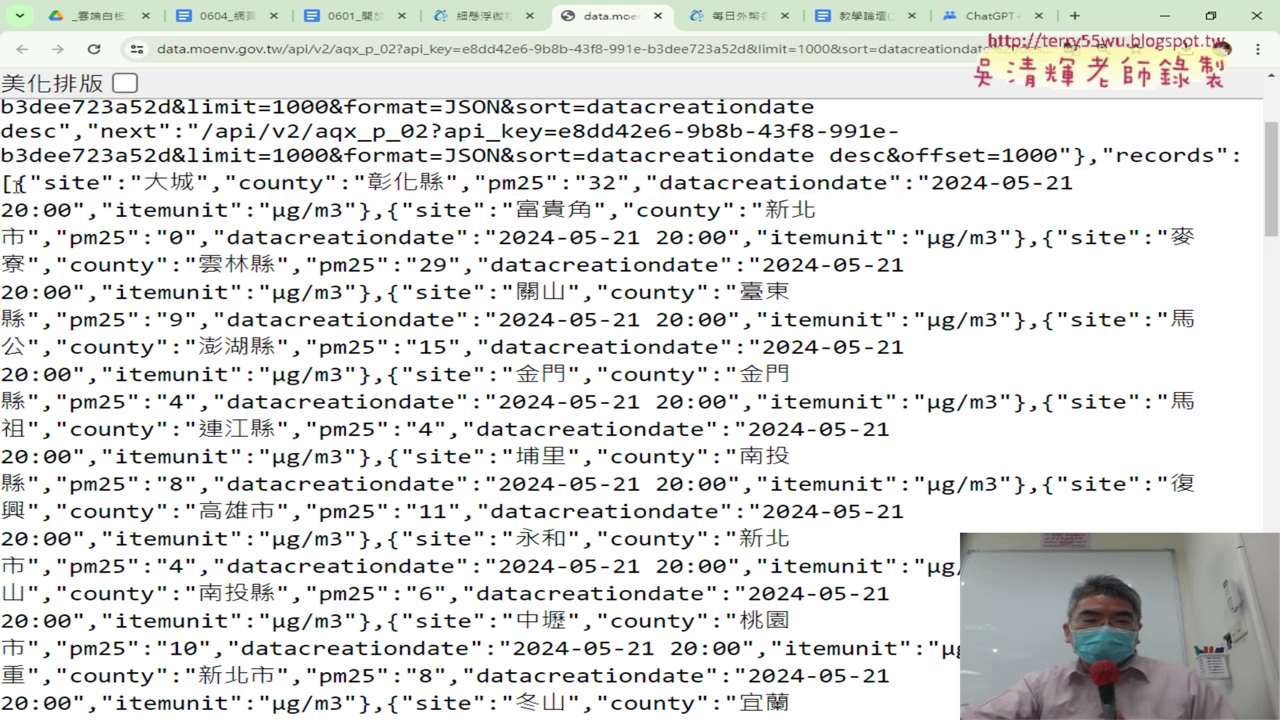
{"action": "left_click_drag", "start_coordinate": [16, 186], "coordinate": [370, 210]}
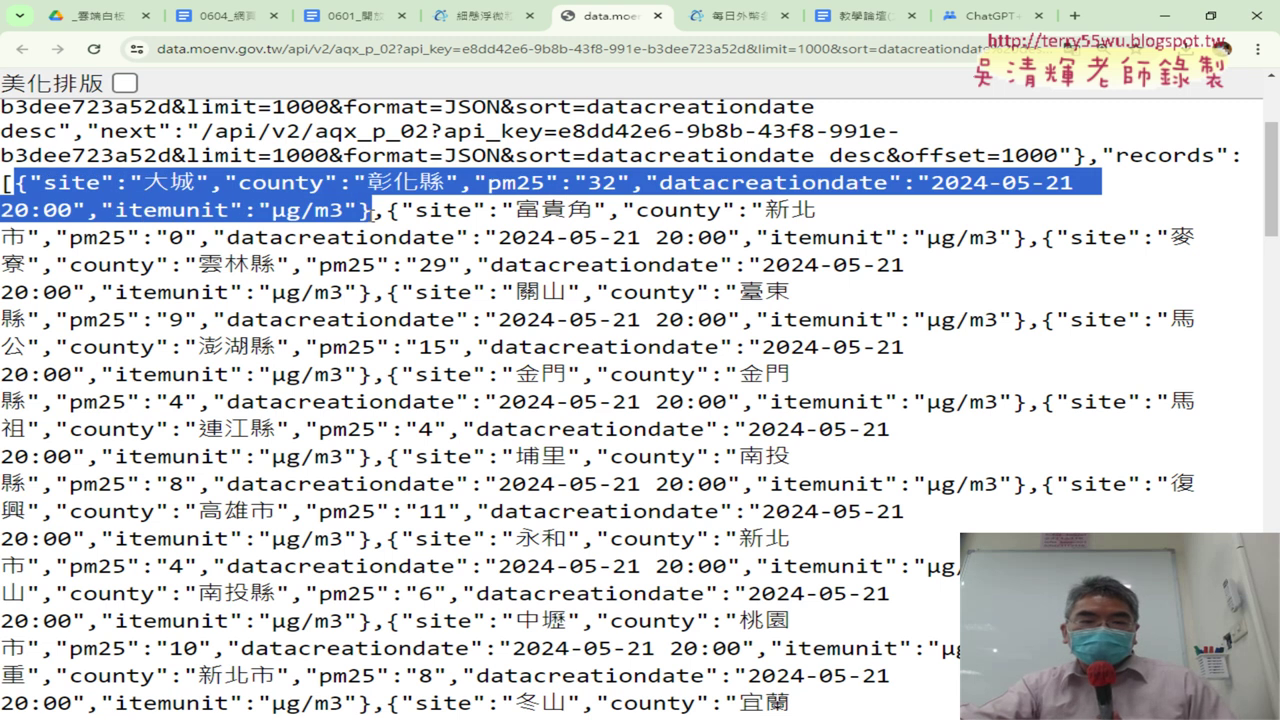
{"action": "left_click", "coordinate": [40, 180]}
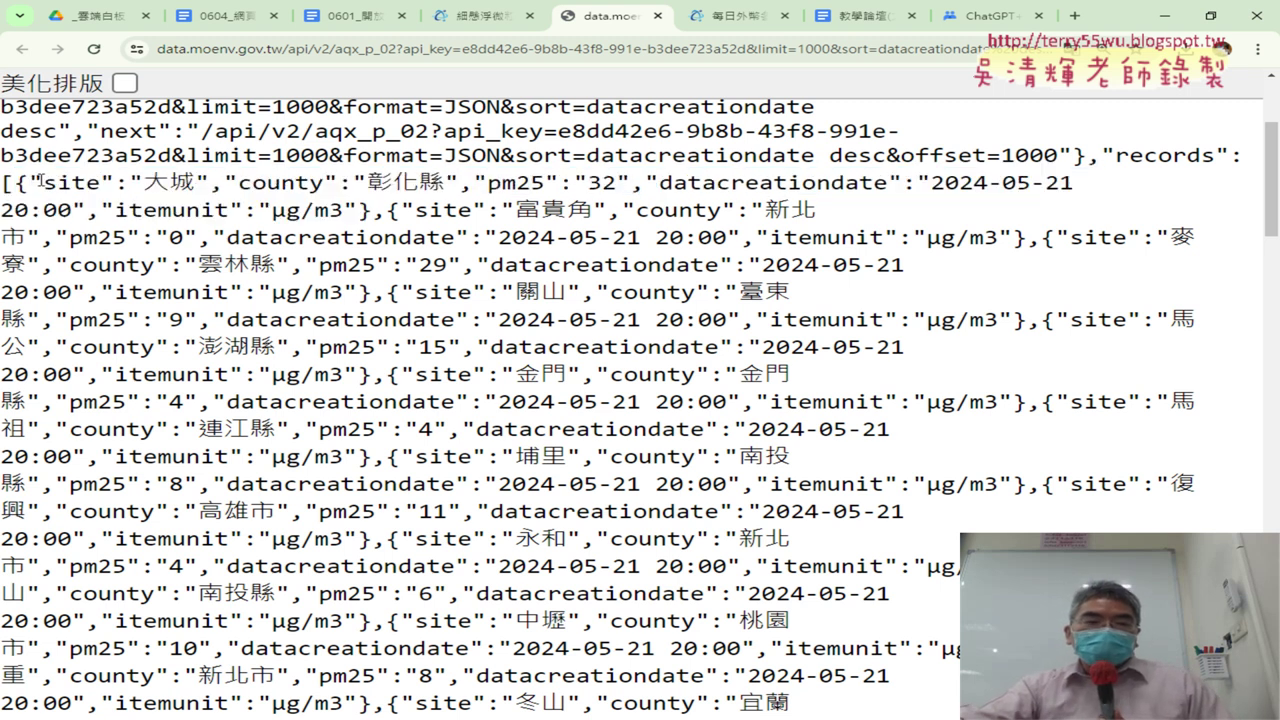
{"action": "left_click_drag", "start_coordinate": [33, 181], "coordinate": [111, 181]}
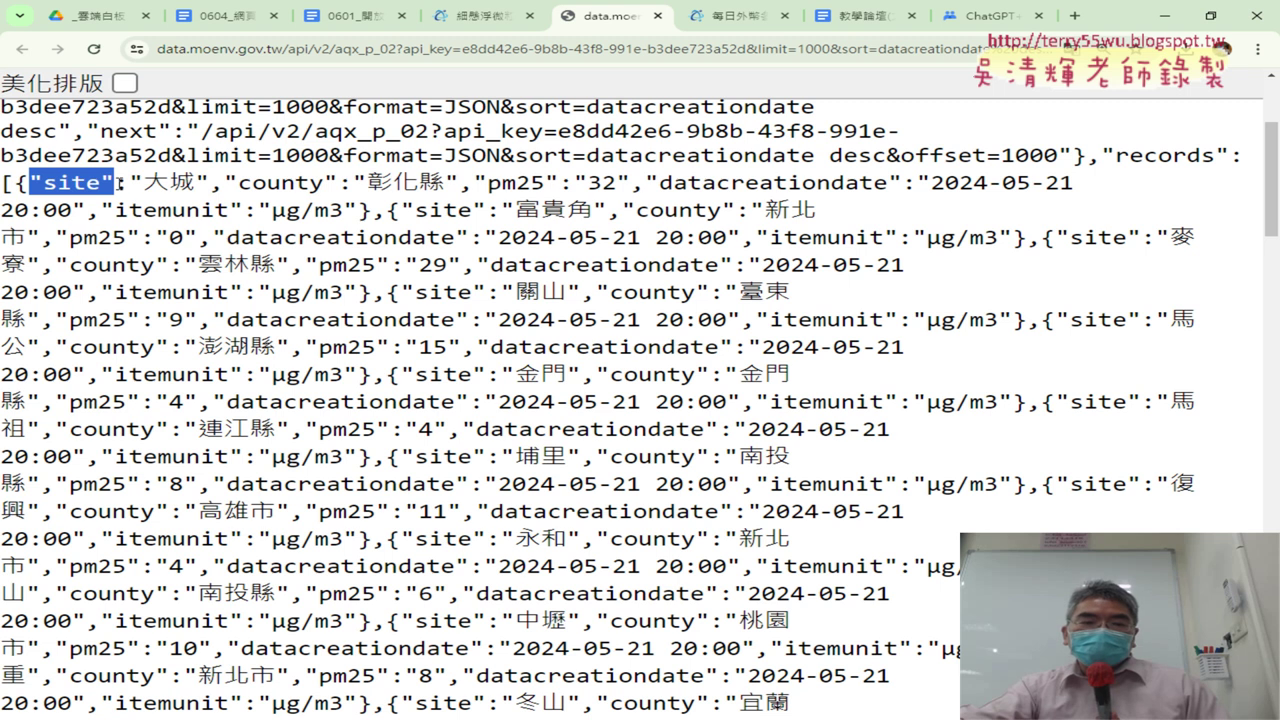
{"action": "mouse_move", "coordinate": [126, 183]}
{"action": "left_mouse_down"}
{"action": "mouse_move", "coordinate": [114, 183]}
{"action": "mouse_move", "coordinate": [213, 185]}
{"action": "left_mouse_up"}
{"action": "left_click", "coordinate": [150, 183]}
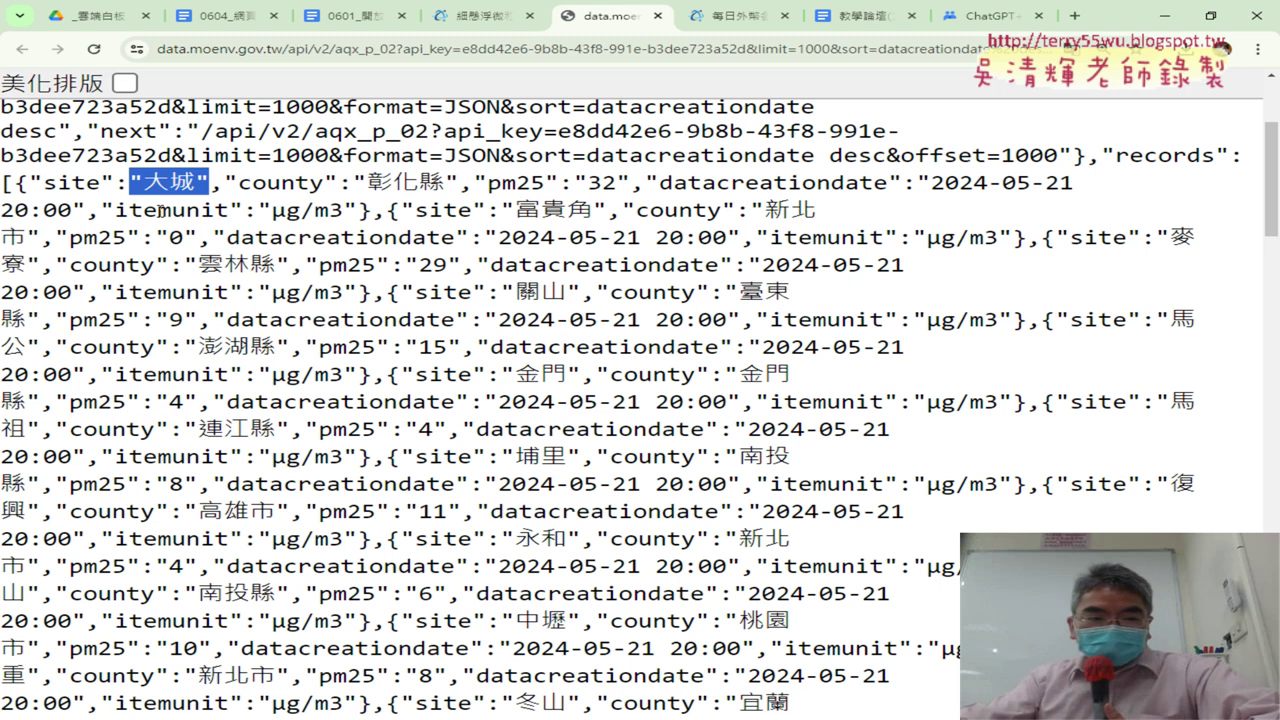
{"action": "mouse_move", "coordinate": [17, 183]}
{"action": "left_mouse_down"}
{"action": "mouse_move", "coordinate": [689, 237]}
{"action": "mouse_move", "coordinate": [1032, 240]}
{"action": "left_mouse_up"}
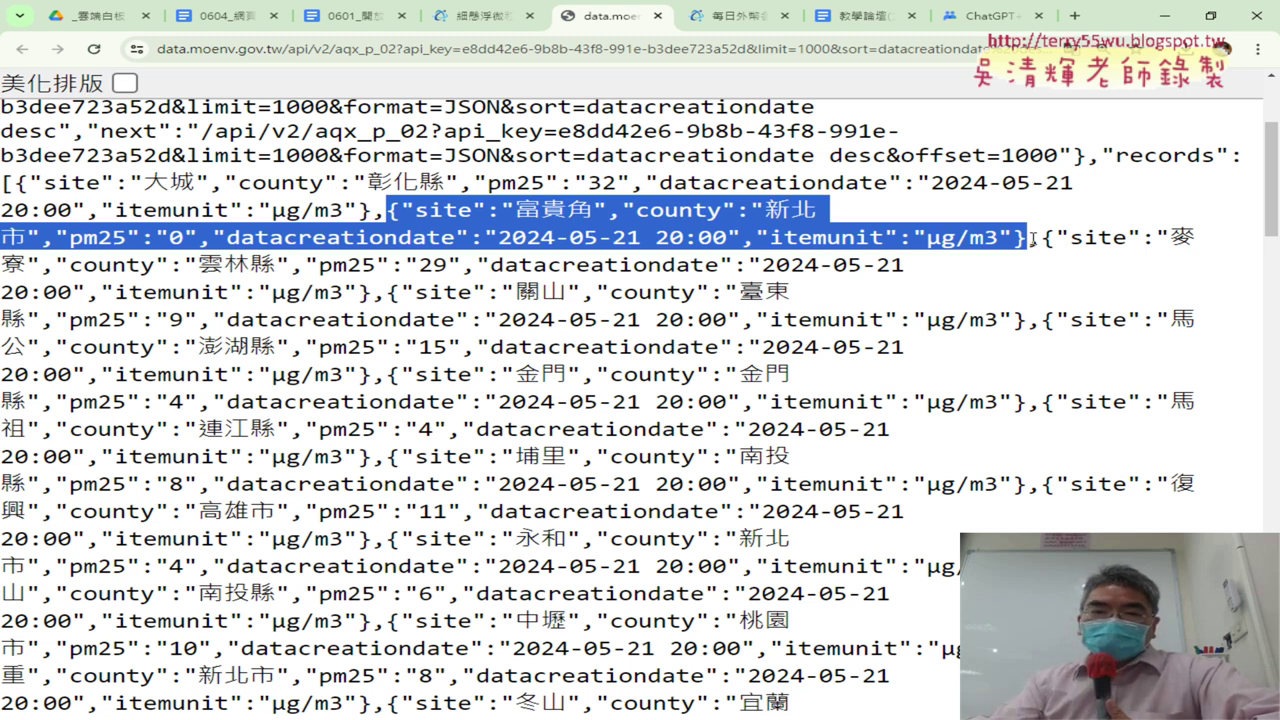
{"action": "left_click", "coordinate": [346, 22]}
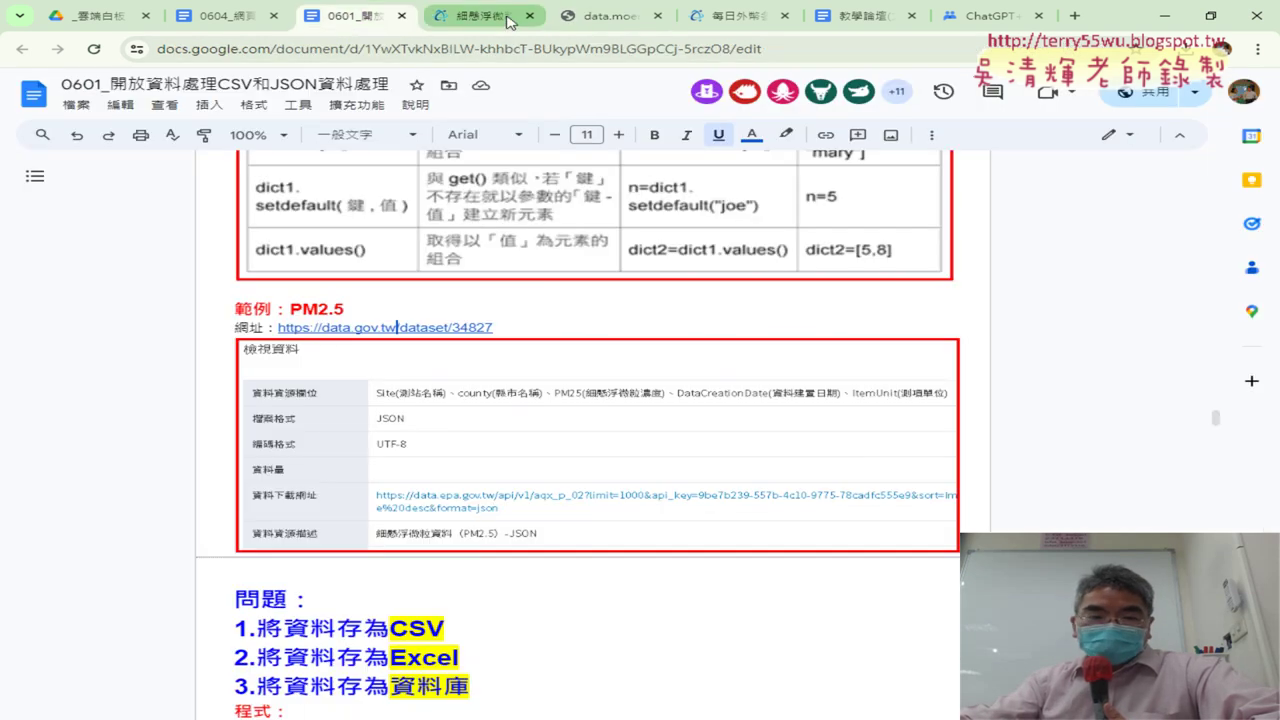
- Scroll down and highlight the 問題 heading through the CSV task
{"action": "scroll", "coordinate": [509, 258], "scroll_direction": "down", "scroll_amount": 4}
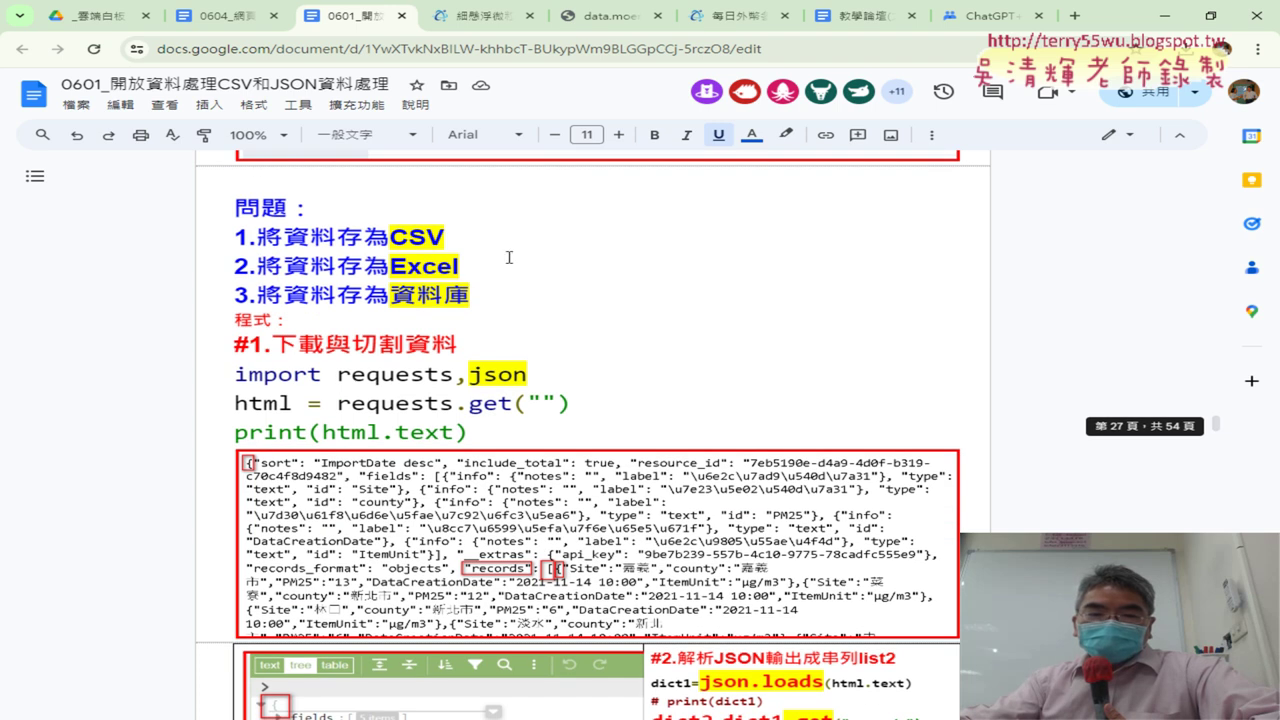
{"action": "left_click_drag", "start_coordinate": [229, 206], "coordinate": [498, 242]}
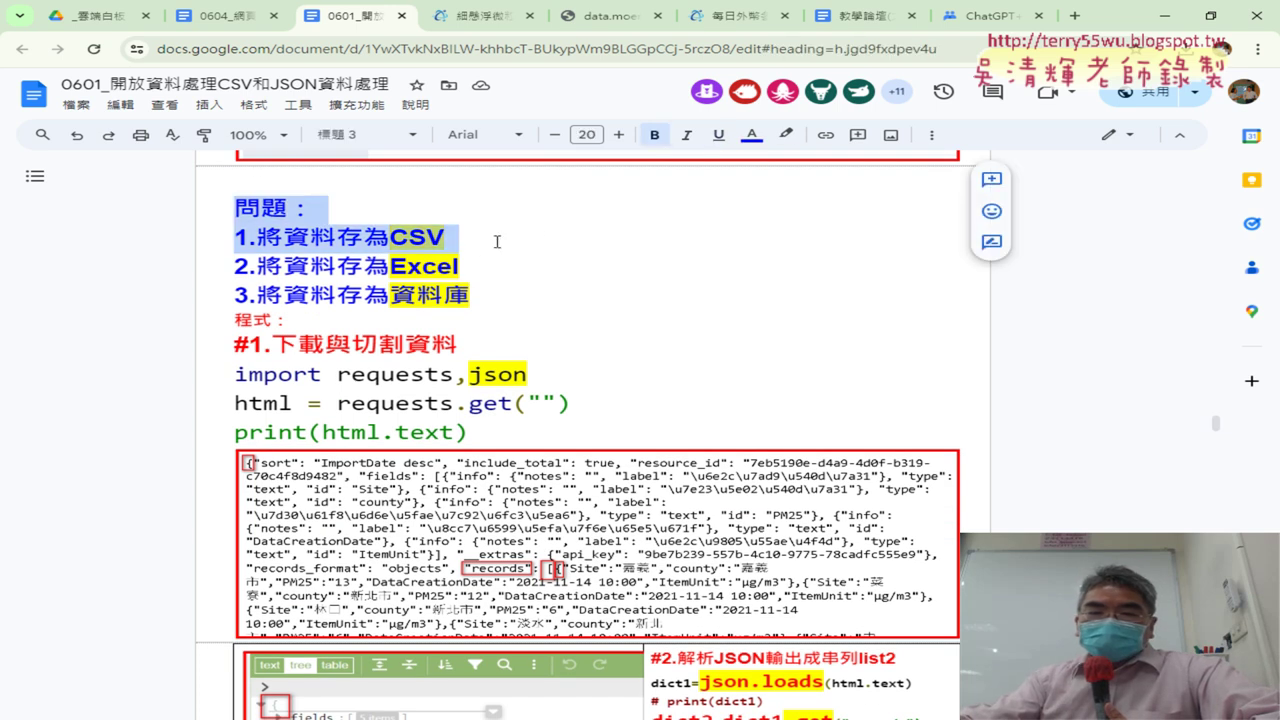
{"action": "left_click", "coordinate": [547, 240]}
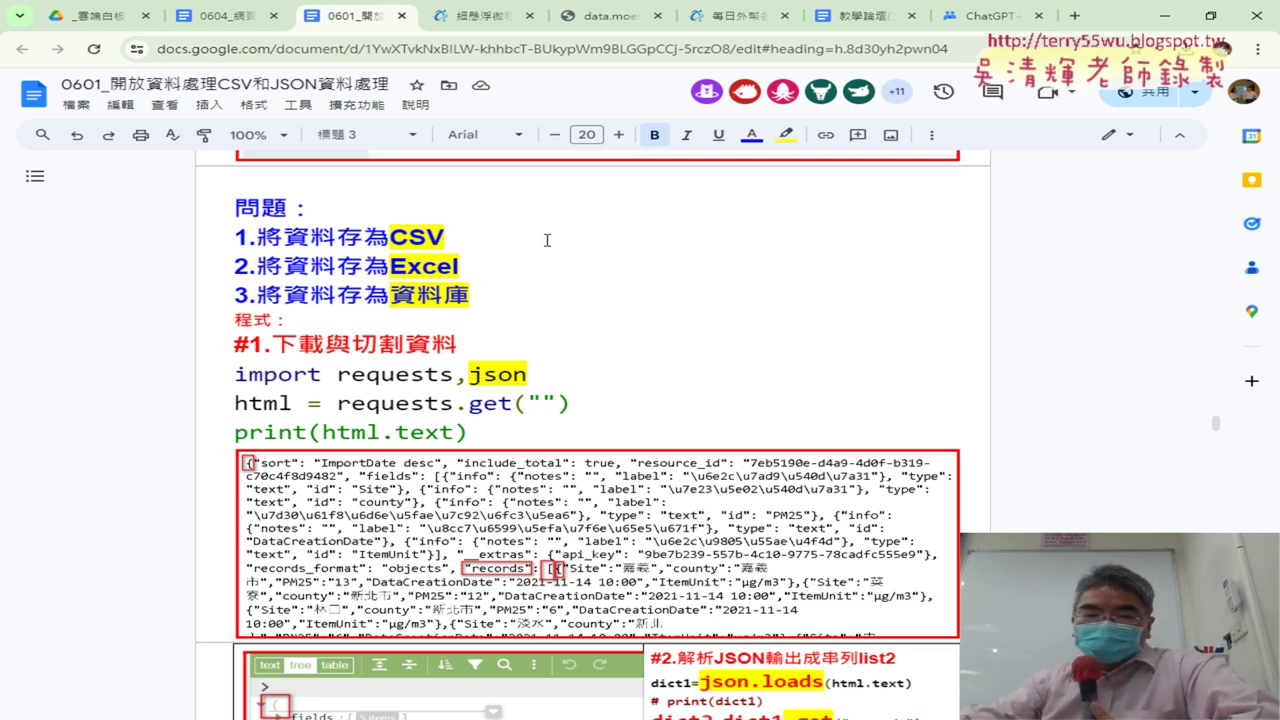
- Highlight requests and json in the import line and loads in json.loads
{"action": "left_click_drag", "start_coordinate": [342, 374], "coordinate": [456, 374]}
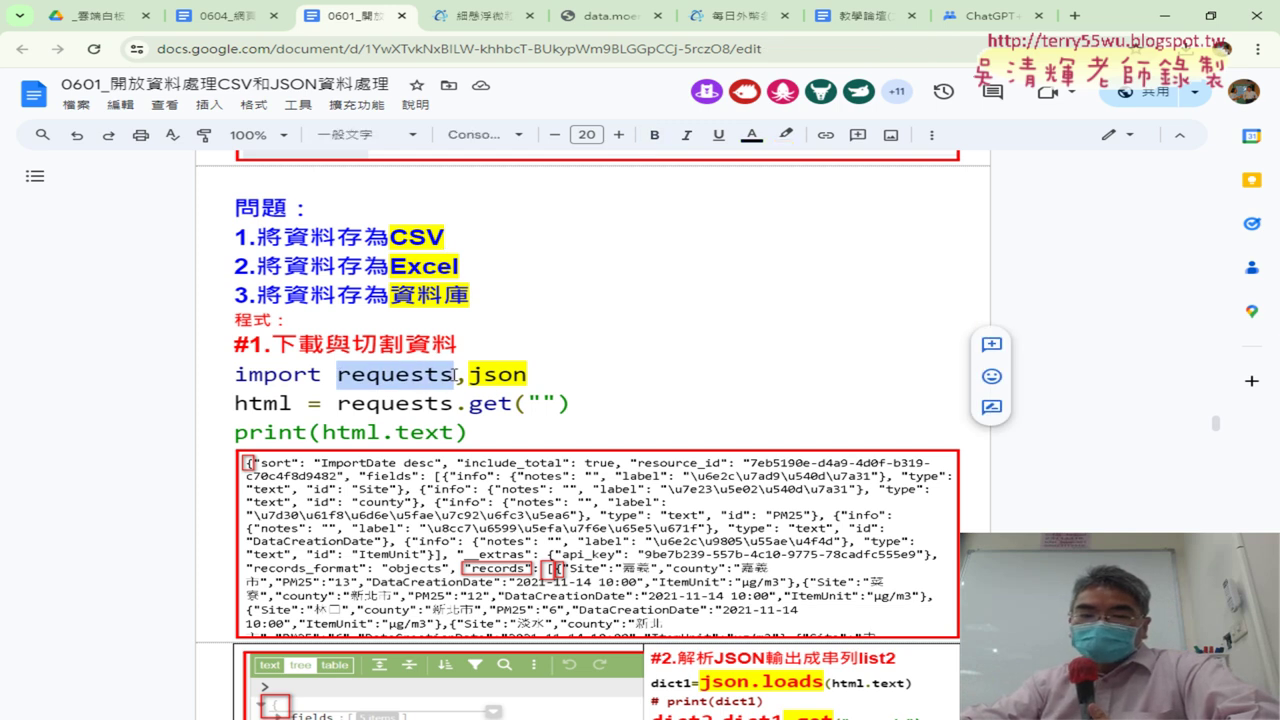
{"action": "left_click_drag", "start_coordinate": [530, 374], "coordinate": [476, 374]}
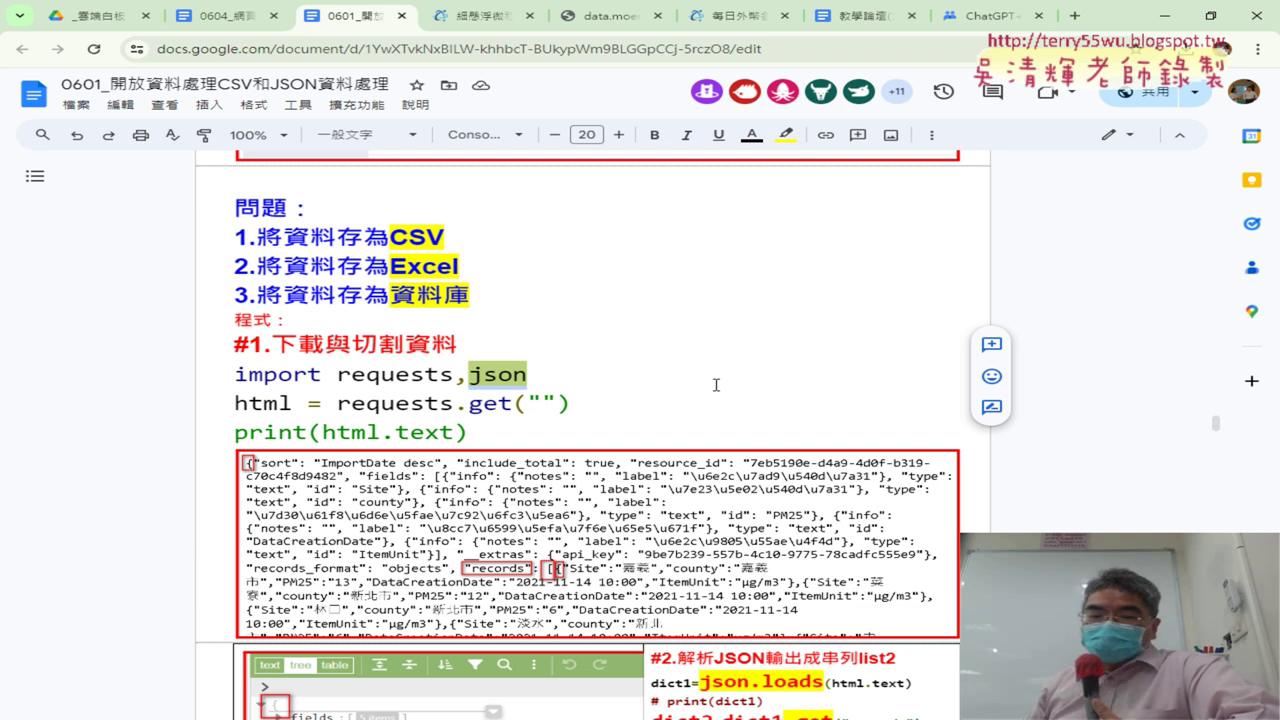
{"action": "scroll", "coordinate": [729, 385], "scroll_direction": "down", "scroll_amount": 3}
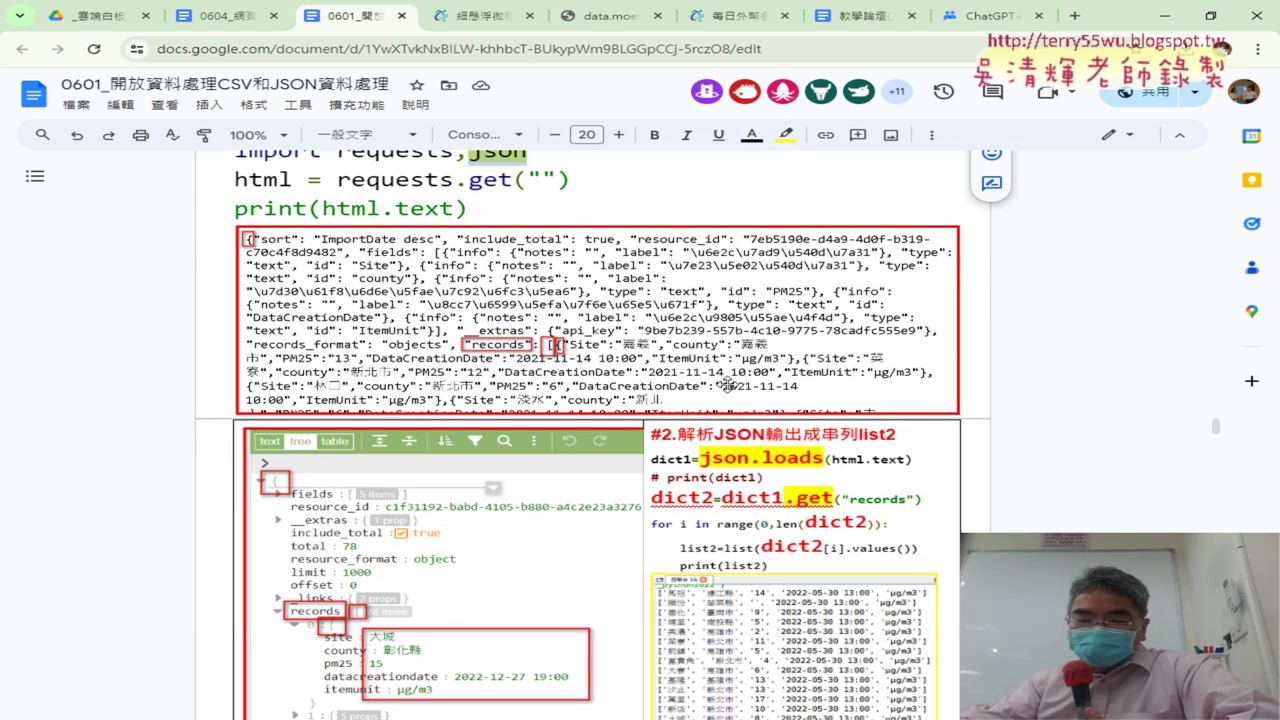
{"action": "scroll", "coordinate": [729, 385], "scroll_direction": "down", "scroll_amount": 1}
{"action": "left_click_drag", "start_coordinate": [822, 366], "coordinate": [754, 368]}
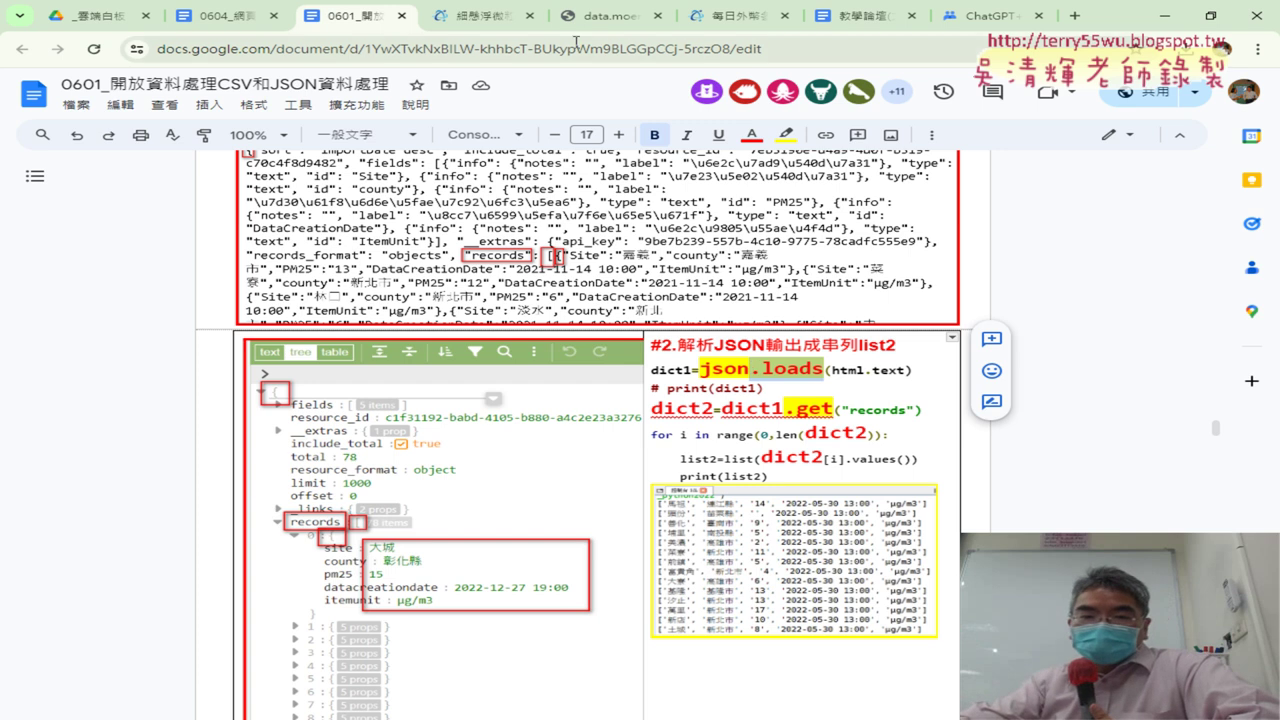
{"action": "left_click", "coordinate": [598, 16]}
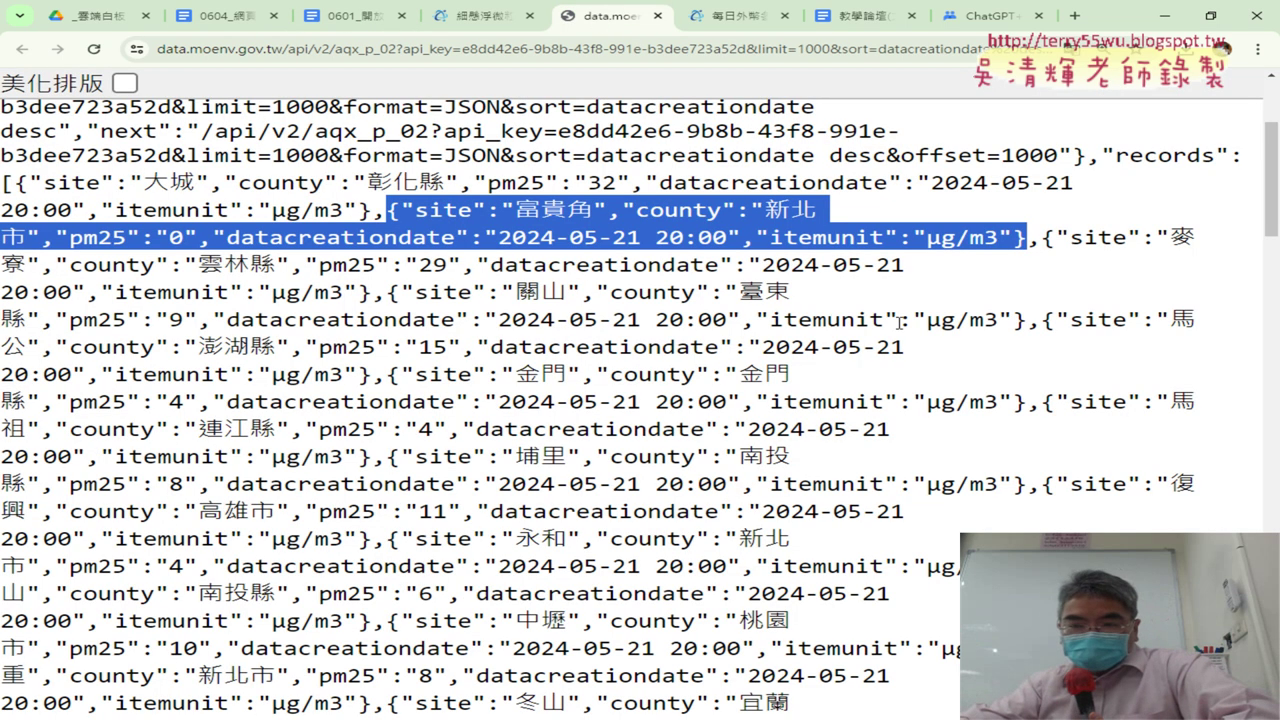
- Select the "records" key in the raw PM2.5 JSON text
{"action": "left_click_drag", "start_coordinate": [1103, 155], "coordinate": [1229, 155]}
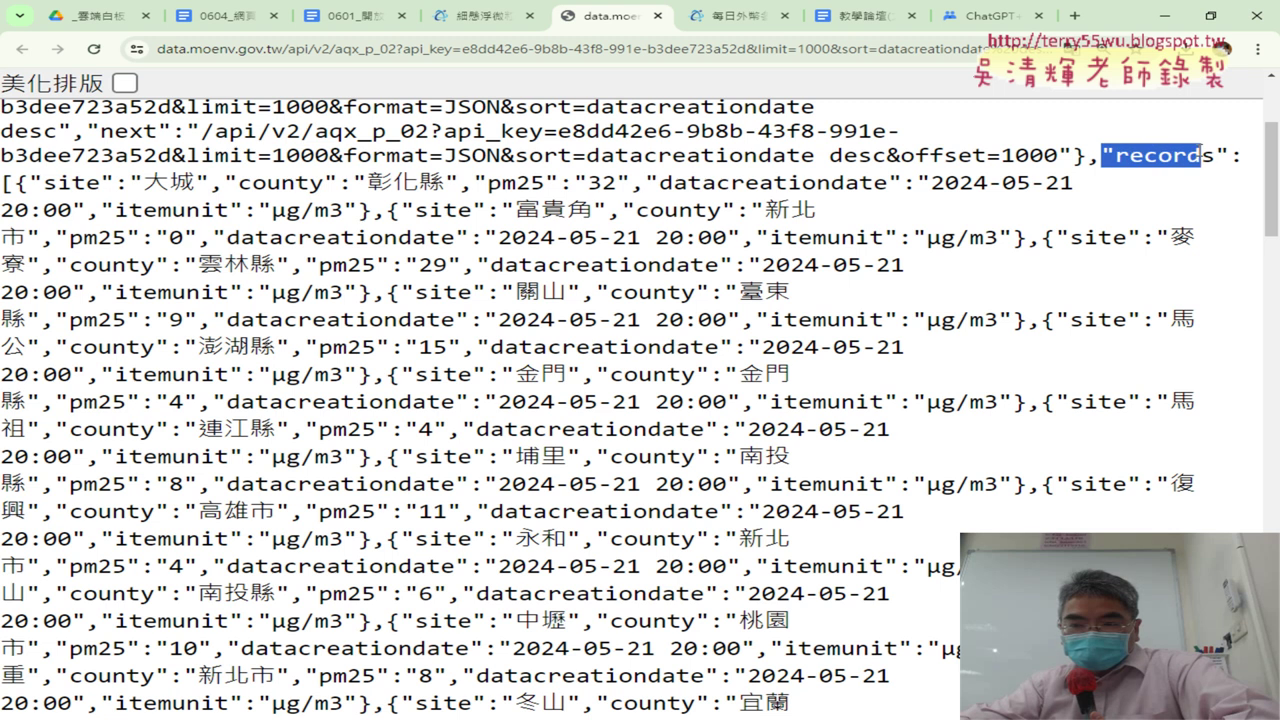